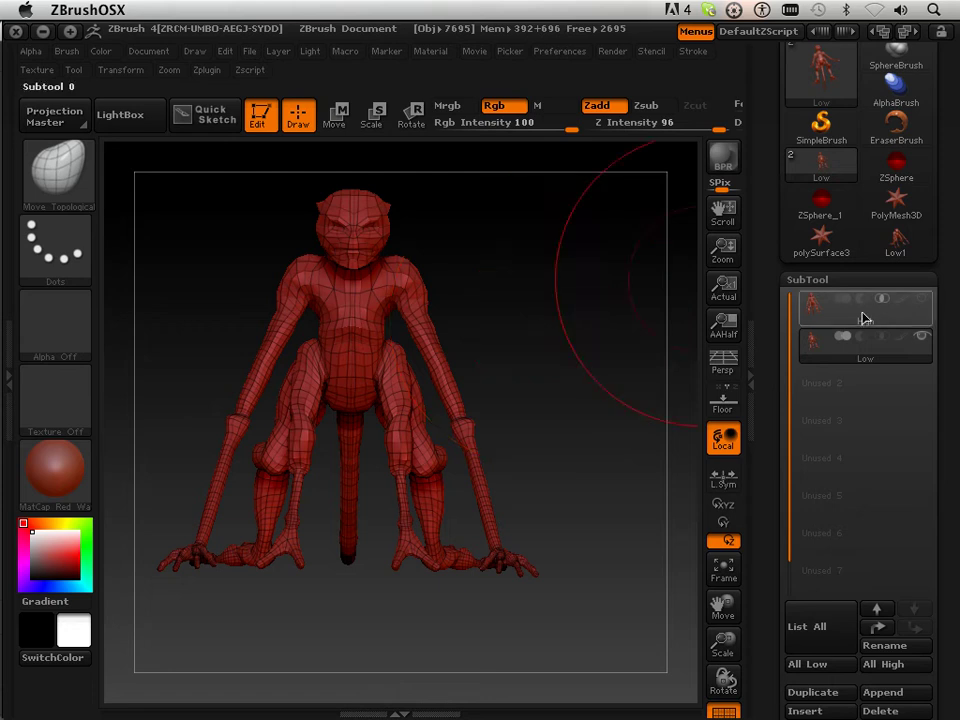
# Step: Show the High subtool and save the tool as Topo in the 1300 Lesson Files folder, replacing the existing file
pyautogui.click(921, 299)
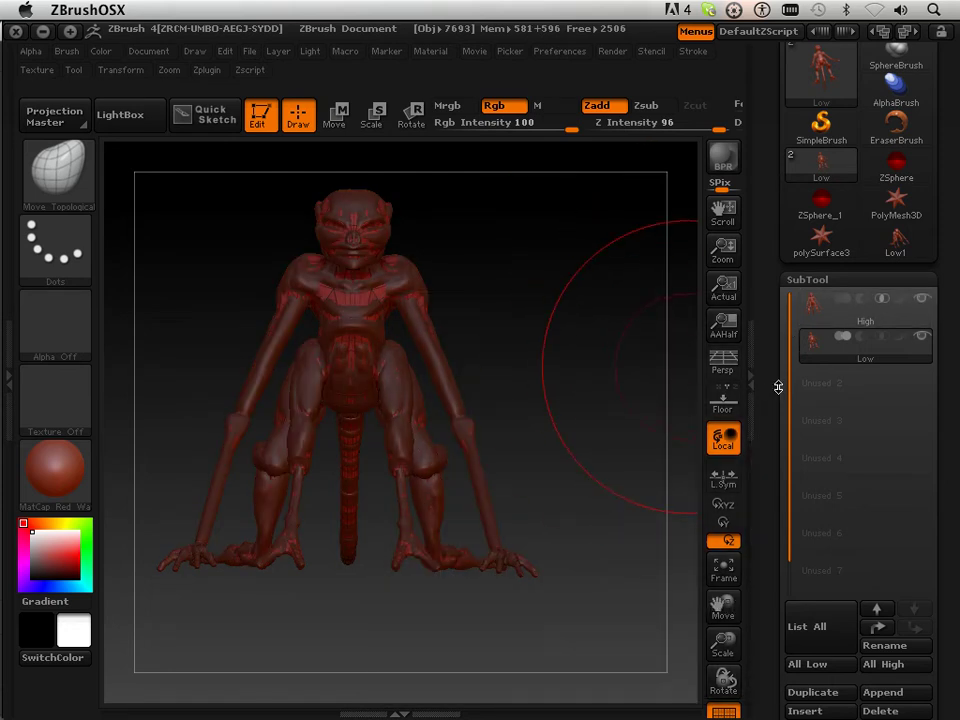
pyautogui.moveTo(771, 391); pyautogui.dragTo(776, 250)
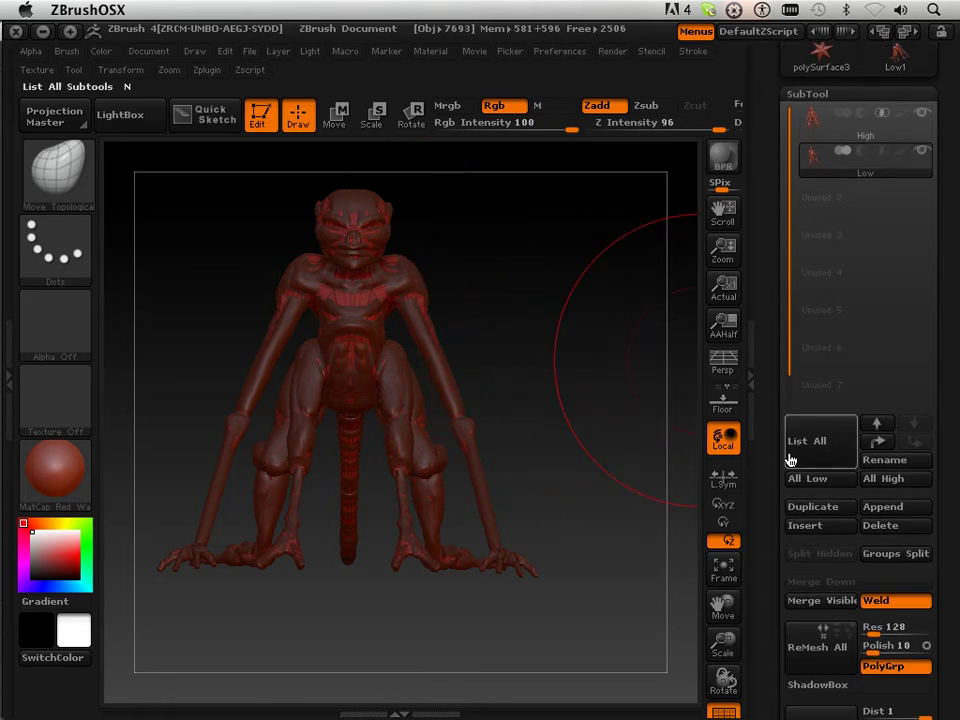
pyautogui.moveTo(772, 427); pyautogui.dragTo(759, 581)
pyautogui.click(893, 82)
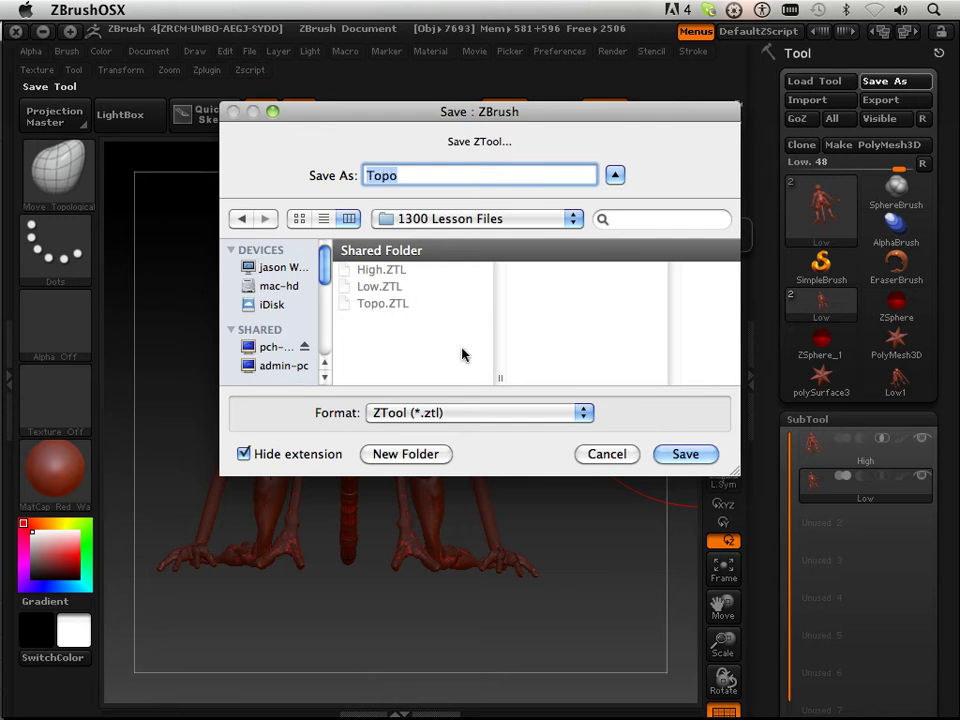
pyautogui.click(686, 455)
pyautogui.click(632, 237)
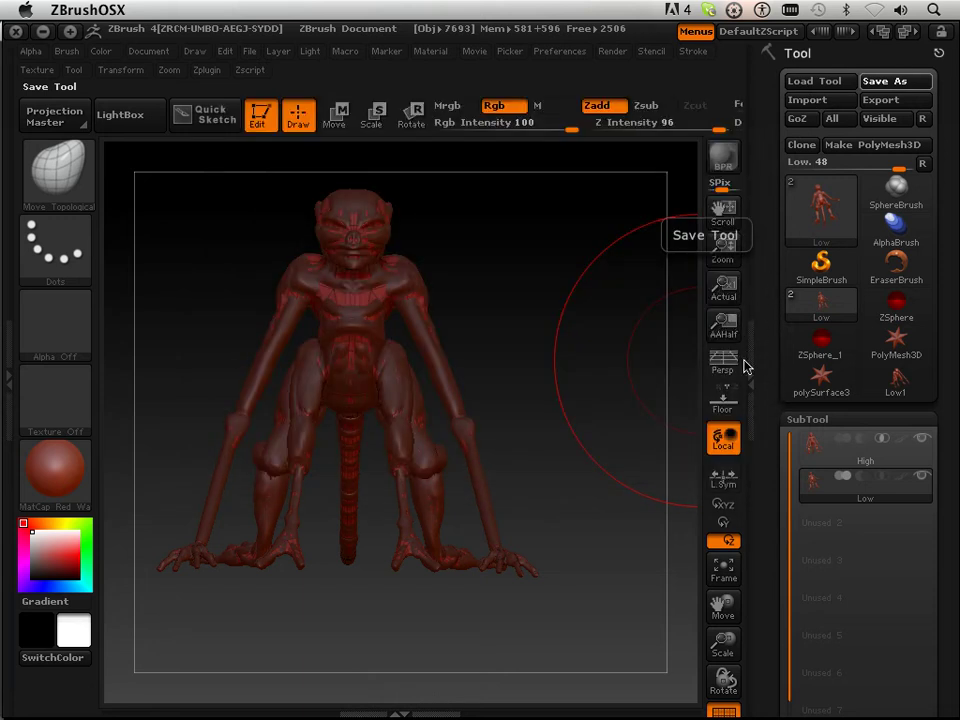
# Step: Divide the Low subtool's geometry up to subdivision level 4
pyautogui.moveTo(767, 495); pyautogui.dragTo(771, 466)
pyautogui.scroll(-10, 786, 273)
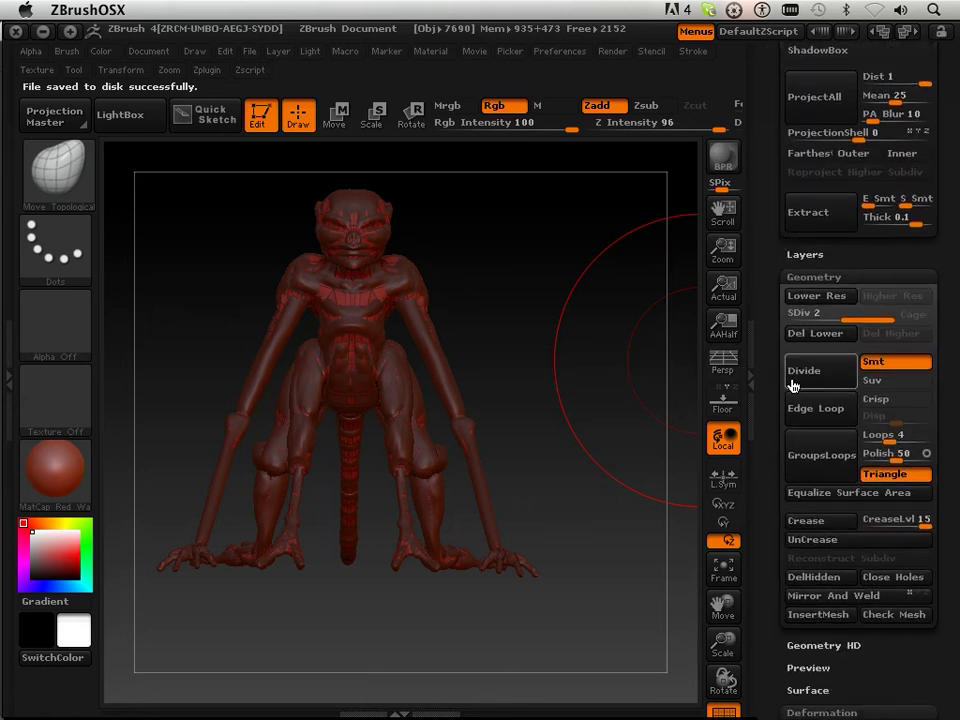
pyautogui.click(799, 385)
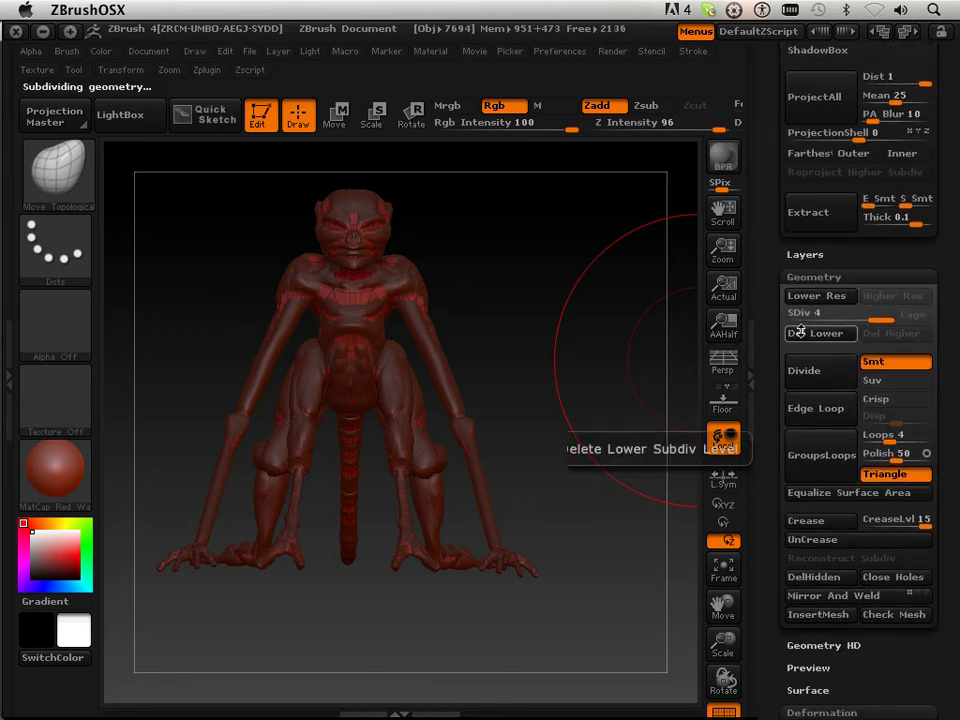
pyautogui.moveTo(774, 253); pyautogui.dragTo(768, 335)
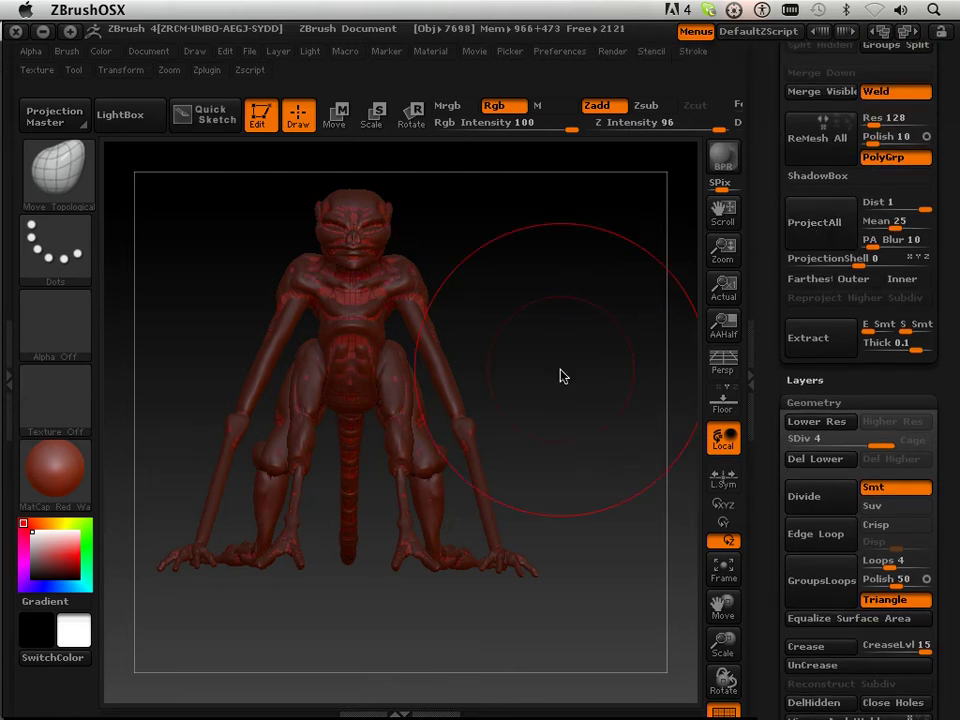
# Step: Hide the Topo subtool so only the Low subtool is displayed
pyautogui.moveTo(607, 376); pyautogui.dragTo(620, 376)
pyautogui.scroll(10, 768, 198)
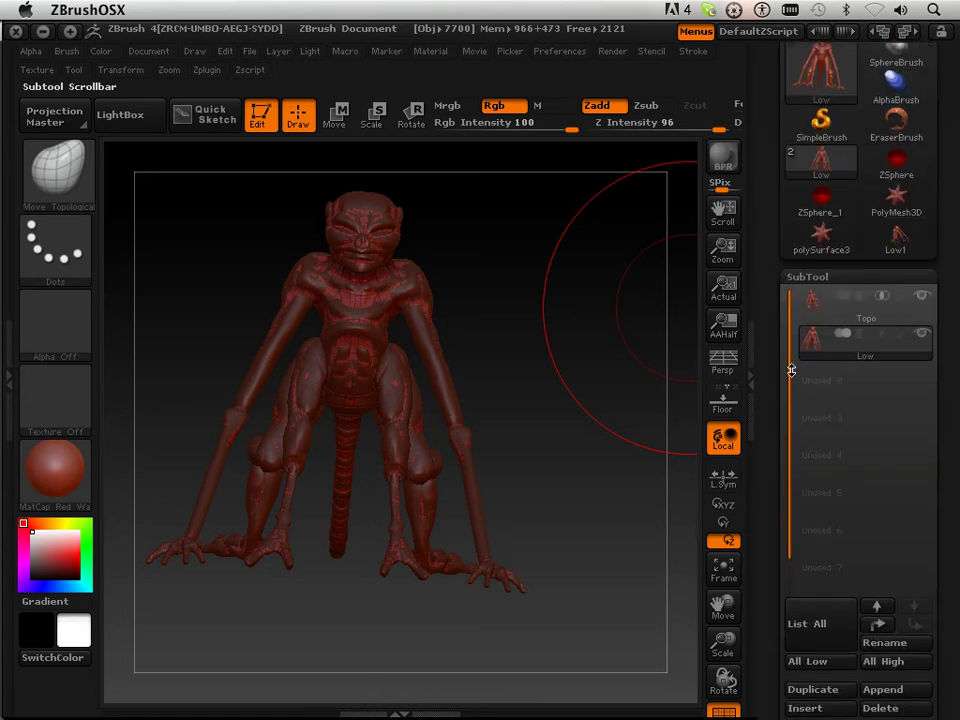
pyautogui.click(922, 298)
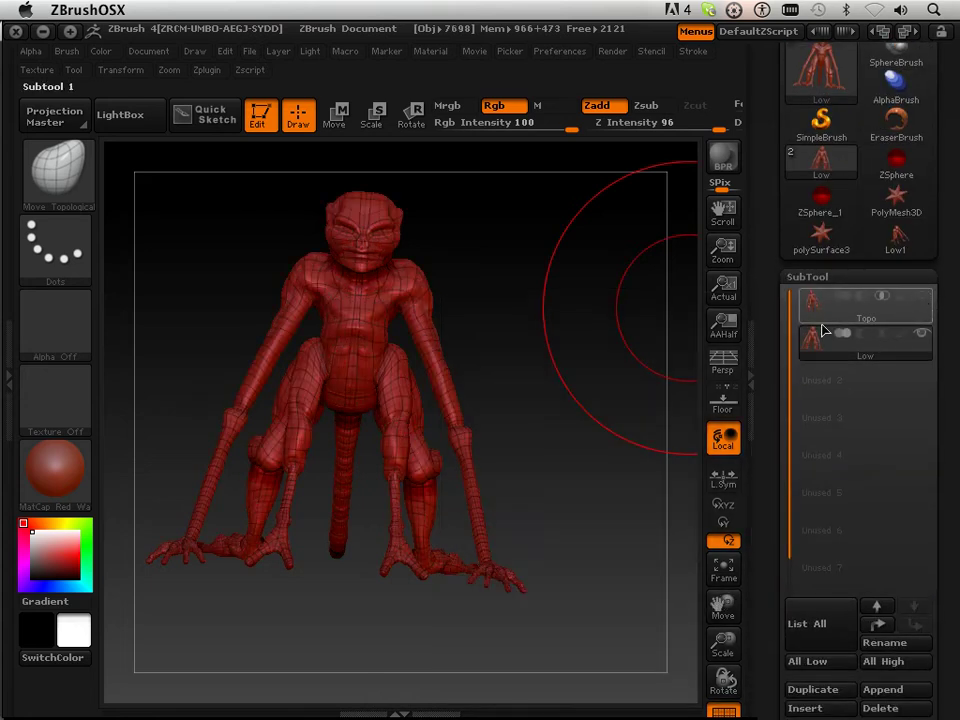
# Step: Examine the surface of the Low subtool closely along the limbs, torso and shoulders
pyautogui.moveTo(626, 378)
pyautogui.mouseDown()
pyautogui.moveTo(632, 401)
pyautogui.moveTo(675, 377)
pyautogui.moveTo(602, 531)
pyautogui.moveTo(605, 412)
pyautogui.moveTo(690, 462)
pyautogui.mouseUp()
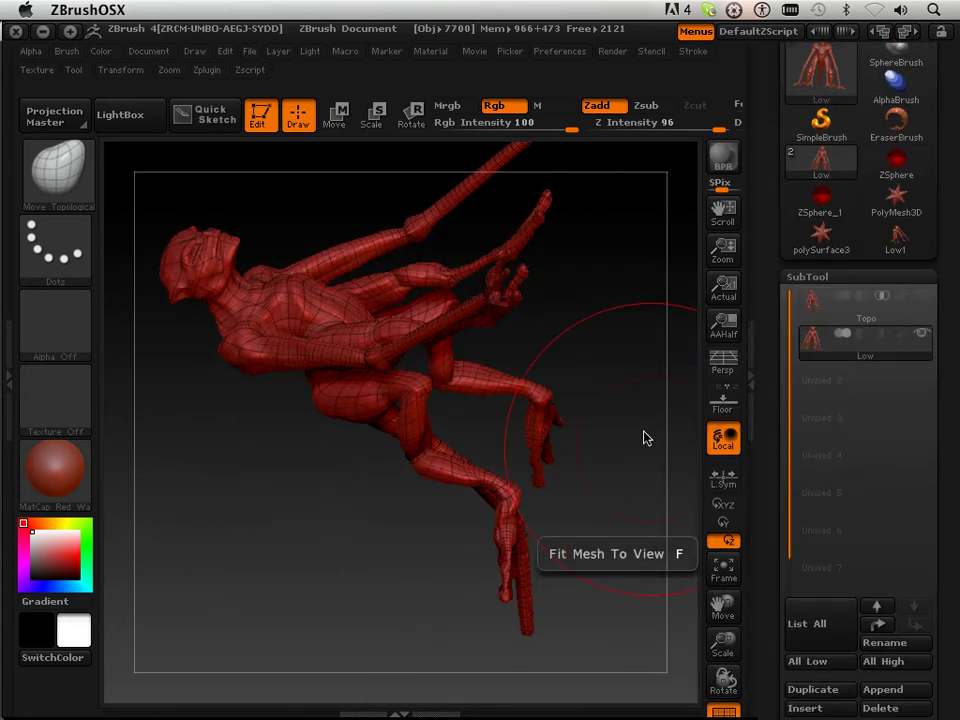
pyautogui.moveTo(634, 339); pyautogui.dragTo(698, 506)
pyautogui.moveTo(716, 648)
pyautogui.mouseDown()
pyautogui.moveTo(736, 617)
pyautogui.moveTo(724, 607)
pyautogui.moveTo(458, 553)
pyautogui.moveTo(585, 471)
pyautogui.moveTo(581, 497)
pyautogui.moveTo(583, 481)
pyautogui.moveTo(594, 482)
pyautogui.moveTo(600, 500)
pyautogui.mouseUp()
pyautogui.moveTo(717, 605); pyautogui.dragTo(789, 630)
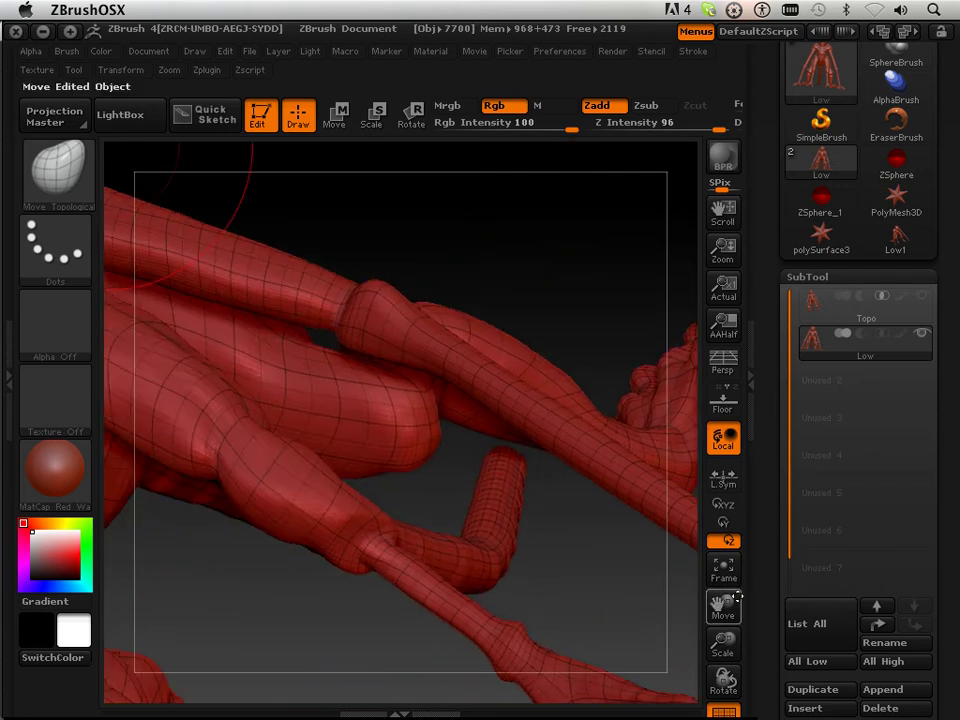
pyautogui.moveTo(731, 600); pyautogui.dragTo(800, 612)
pyautogui.doubleClick(750, 603)
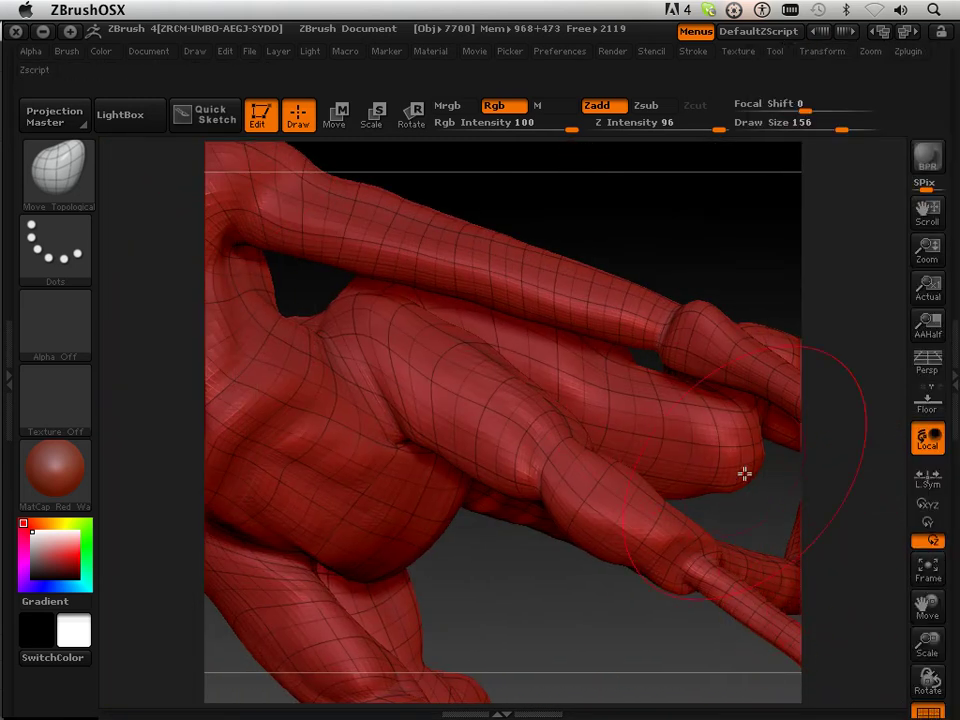
pyautogui.moveTo(918, 622); pyautogui.dragTo(958, 620)
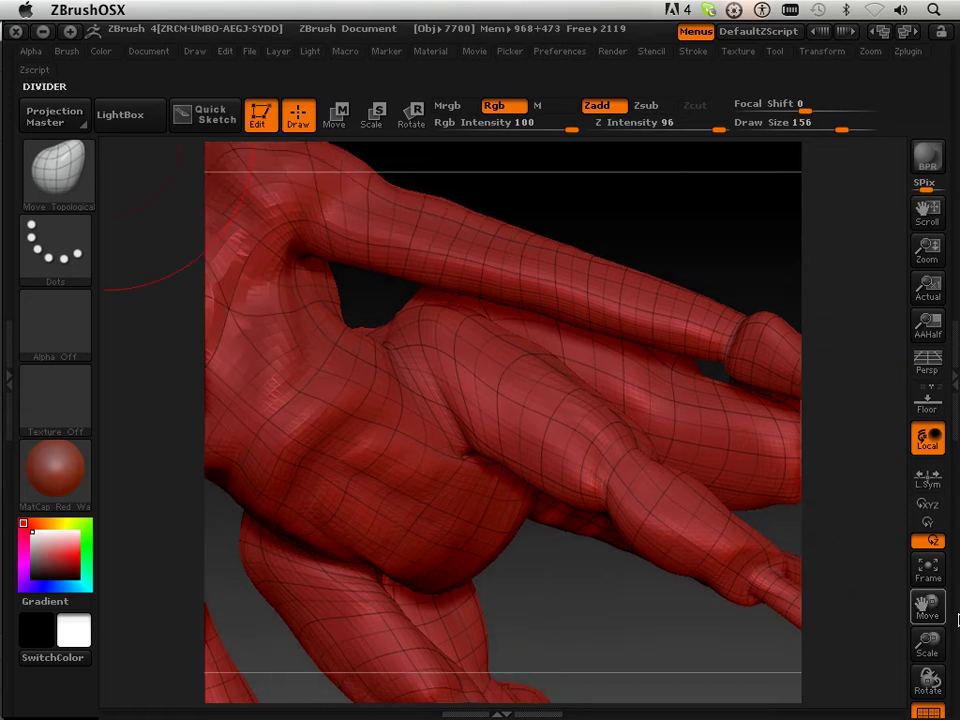
pyautogui.click(956, 438)
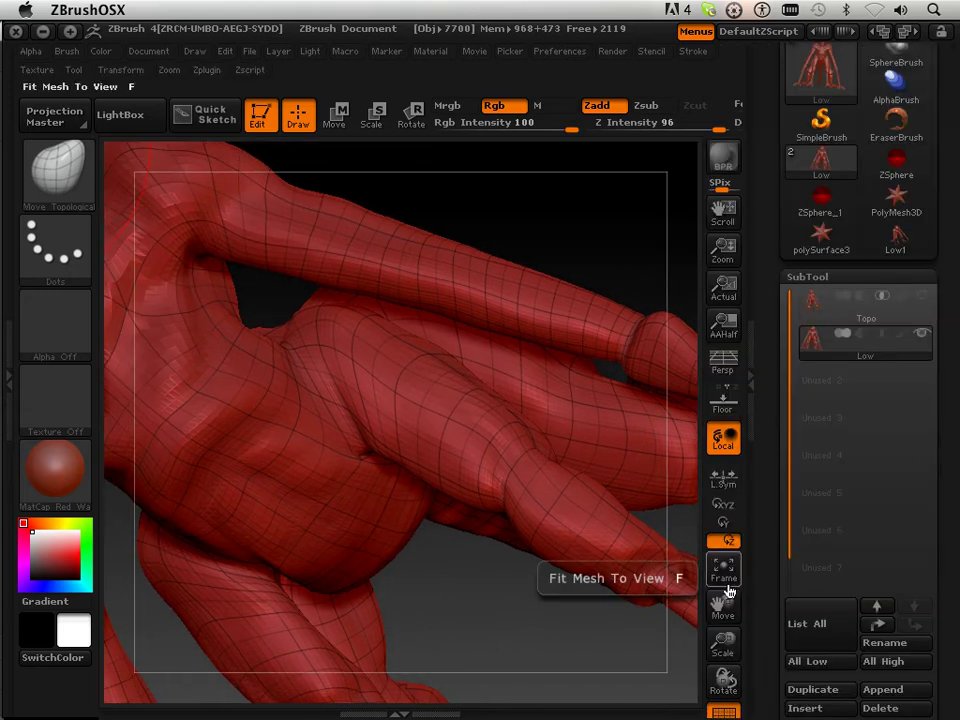
pyautogui.moveTo(722, 606); pyautogui.dragTo(759, 624)
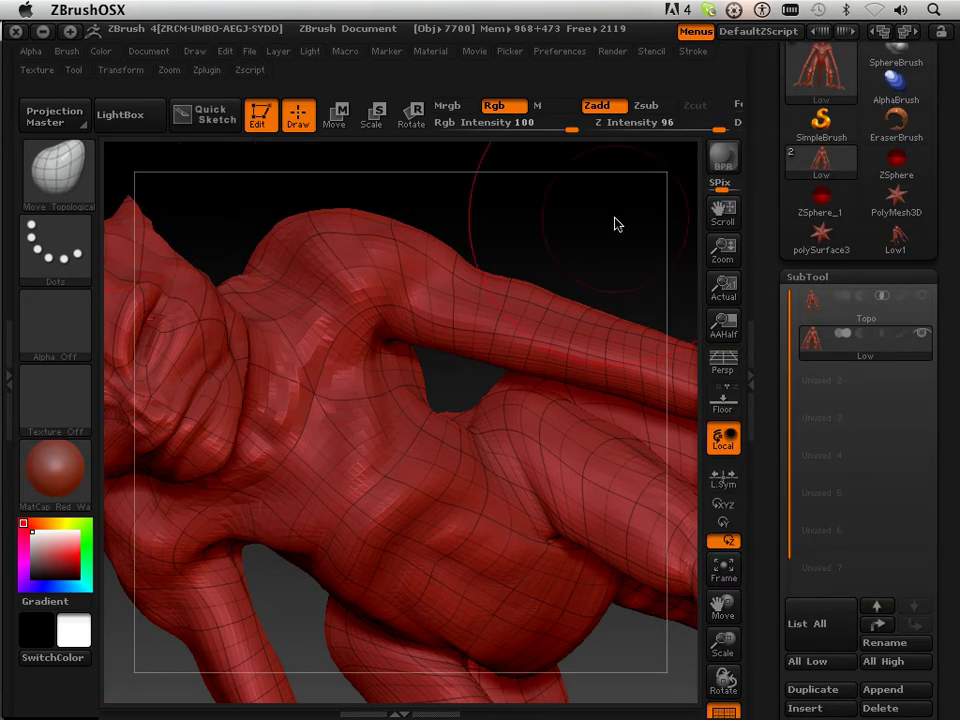
pyautogui.moveTo(611, 223); pyautogui.dragTo(628, 204)
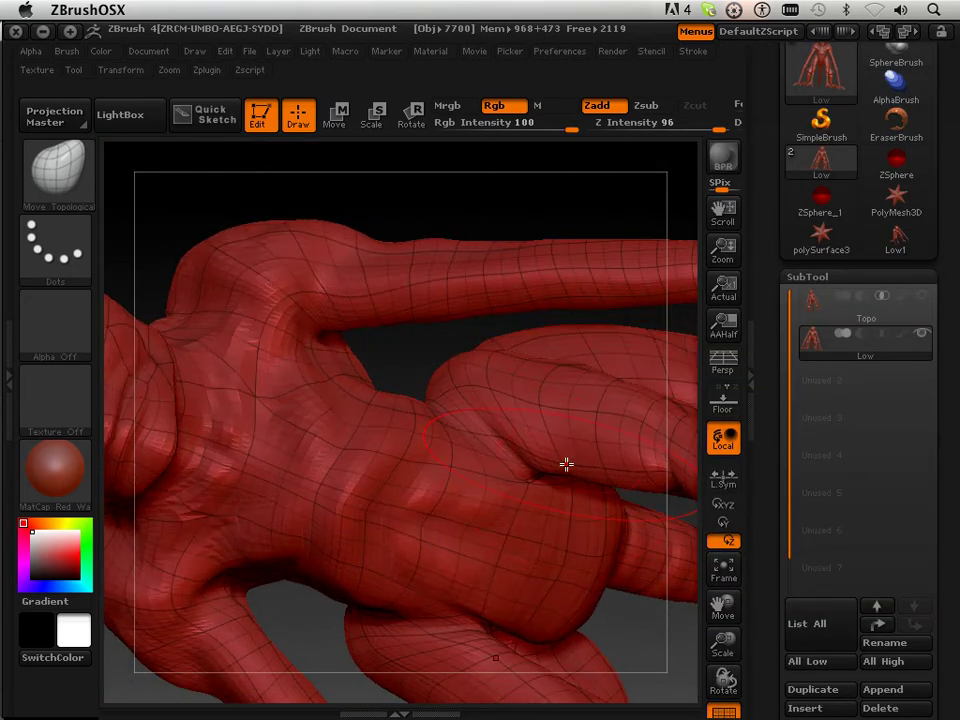
pyautogui.moveTo(703, 620); pyautogui.dragTo(793, 583)
pyautogui.moveTo(556, 342); pyautogui.dragTo(544, 276)
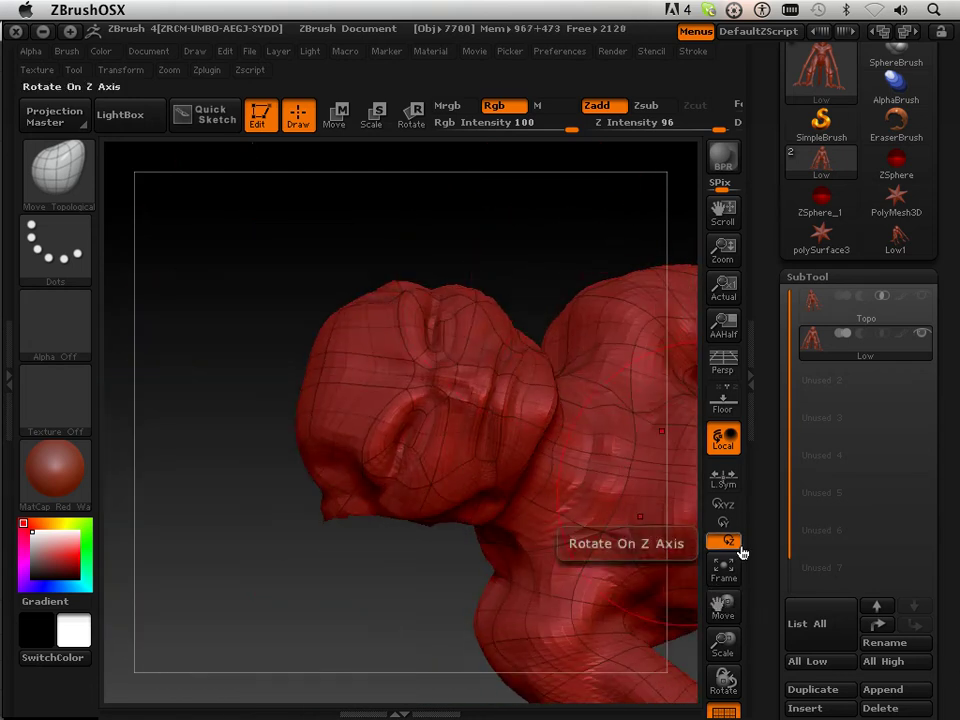
# Step: Inspect the Low subtool's face, eyes, ears, neck and upper back for distorted geometry
pyautogui.moveTo(740, 641); pyautogui.dragTo(880, 680)
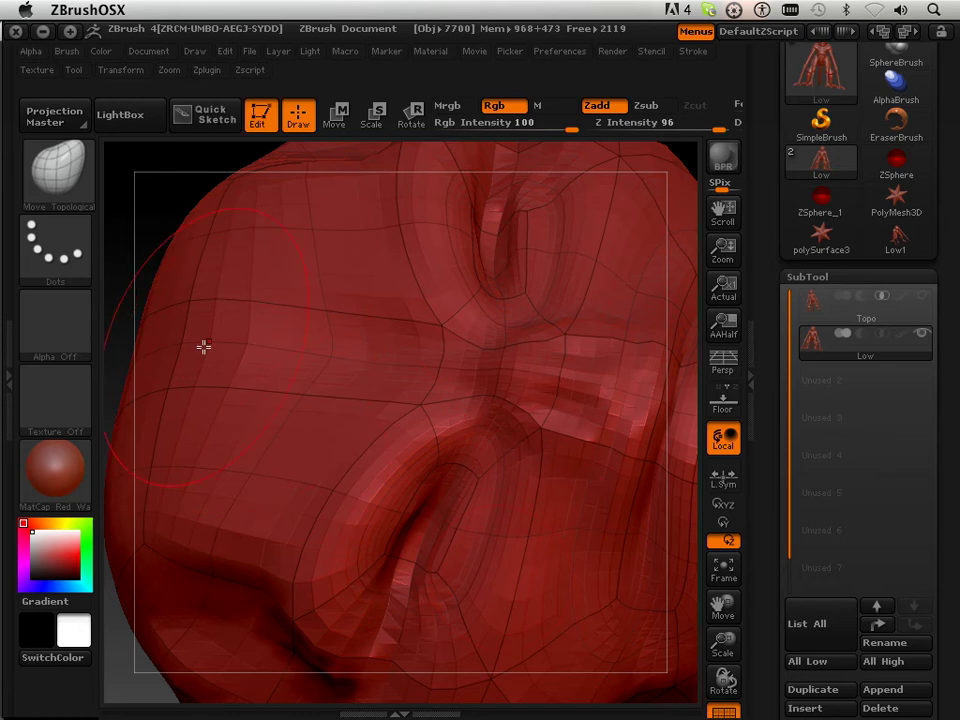
pyautogui.moveTo(146, 275); pyautogui.dragTo(118, 243)
pyautogui.moveTo(736, 625); pyautogui.dragTo(721, 606)
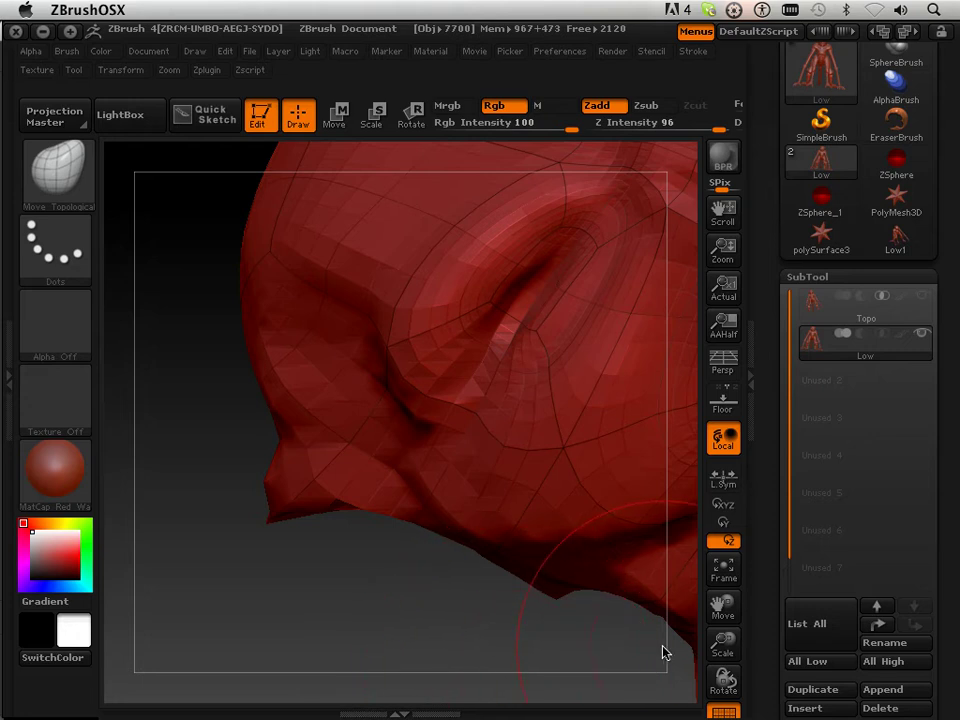
pyautogui.moveTo(722, 642); pyautogui.dragTo(733, 655)
pyautogui.moveTo(661, 623); pyautogui.dragTo(589, 636)
pyautogui.moveTo(533, 658); pyautogui.dragTo(586, 620)
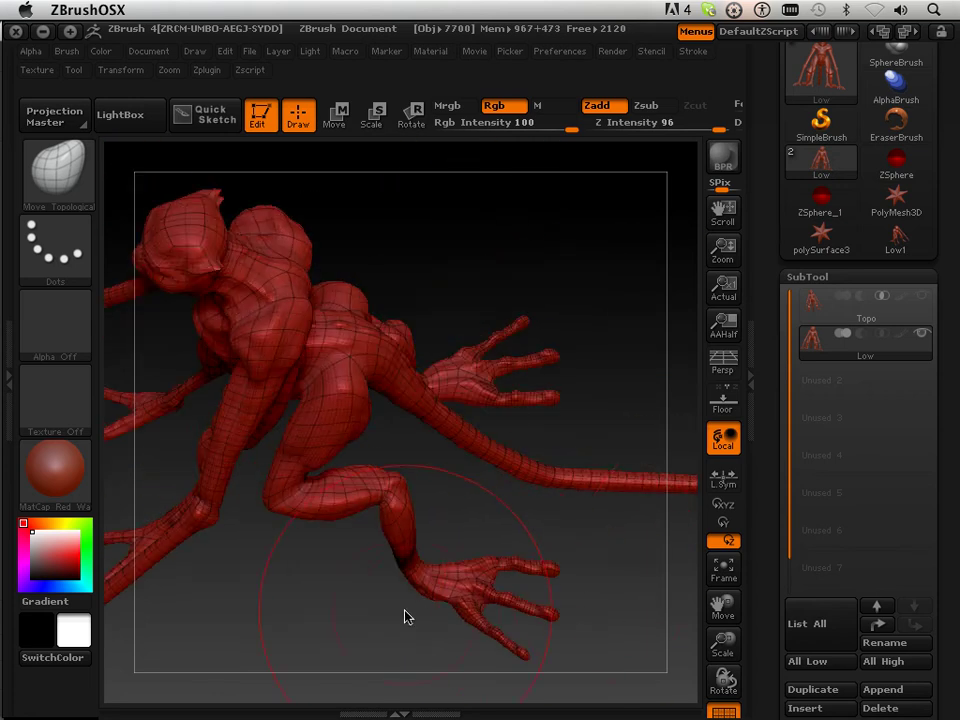
pyautogui.moveTo(668, 372); pyautogui.dragTo(600, 418)
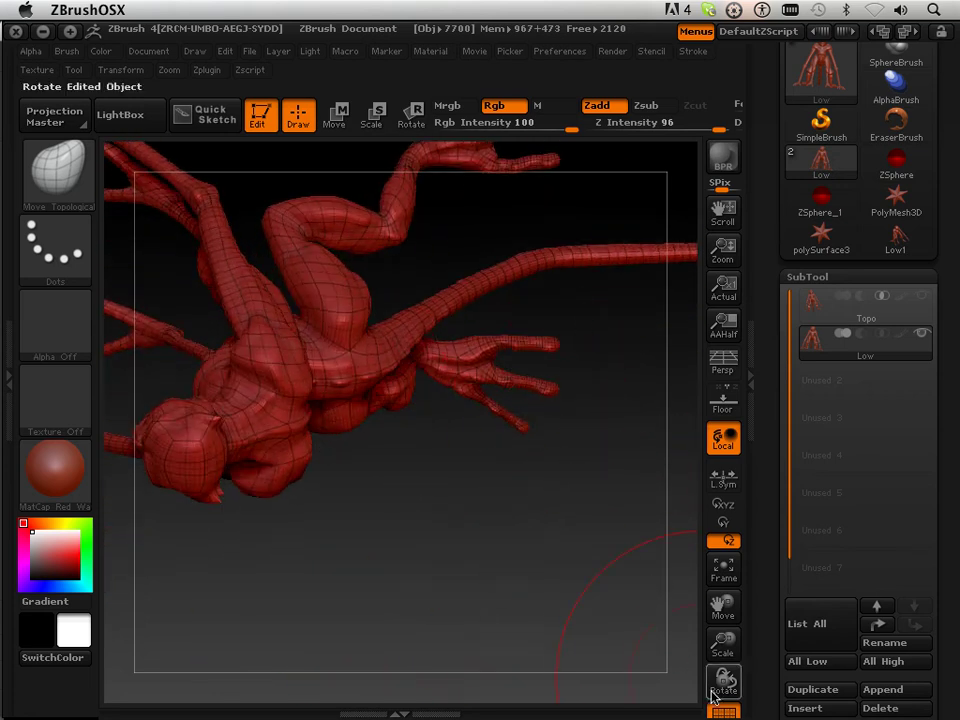
pyautogui.moveTo(723, 638); pyautogui.dragTo(841, 545)
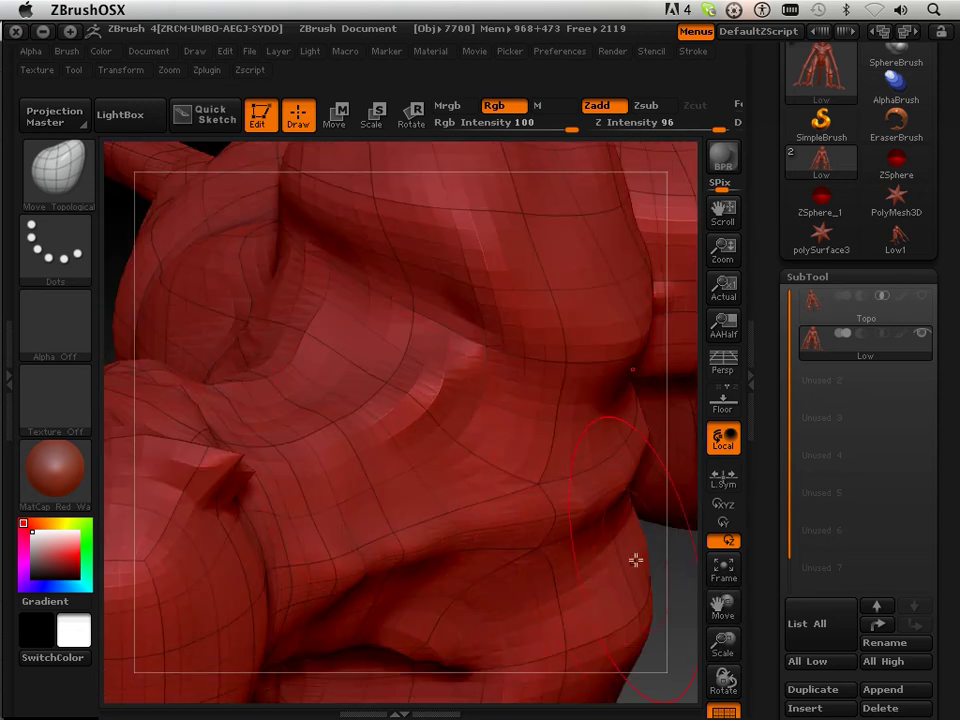
pyautogui.moveTo(722, 606); pyautogui.dragTo(830, 625)
pyautogui.moveTo(445, 525); pyautogui.dragTo(426, 370)
pyautogui.moveTo(723, 605); pyautogui.dragTo(502, 697)
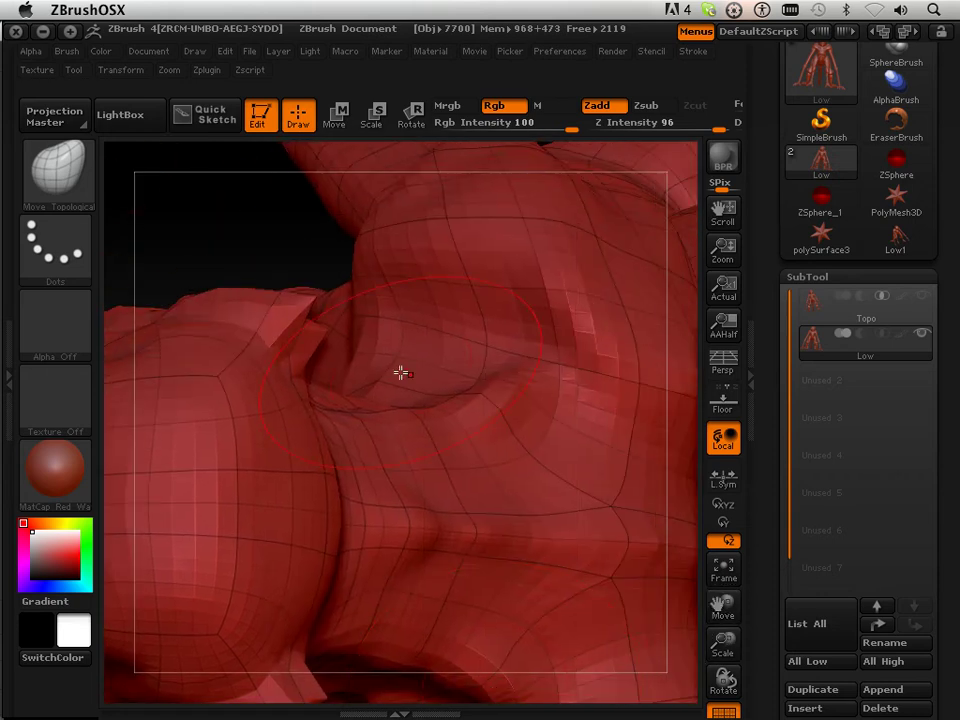
pyautogui.moveTo(248, 257); pyautogui.dragTo(234, 164)
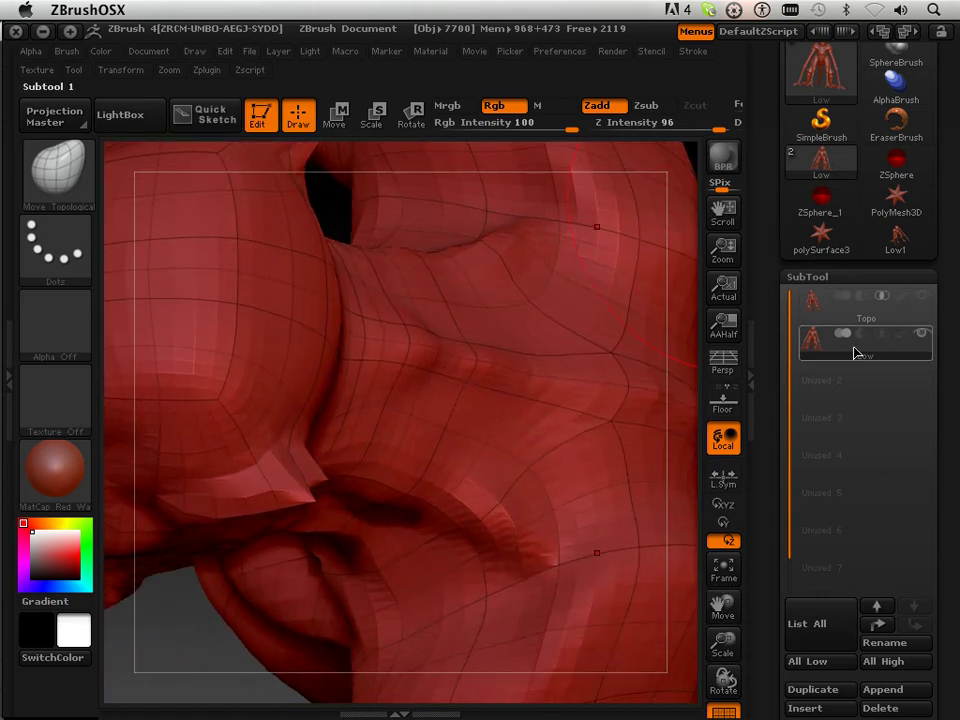
# Step: Undo the projected detail on the Low subtool's mesh
pyautogui.moveTo(775, 563); pyautogui.dragTo(772, 434)
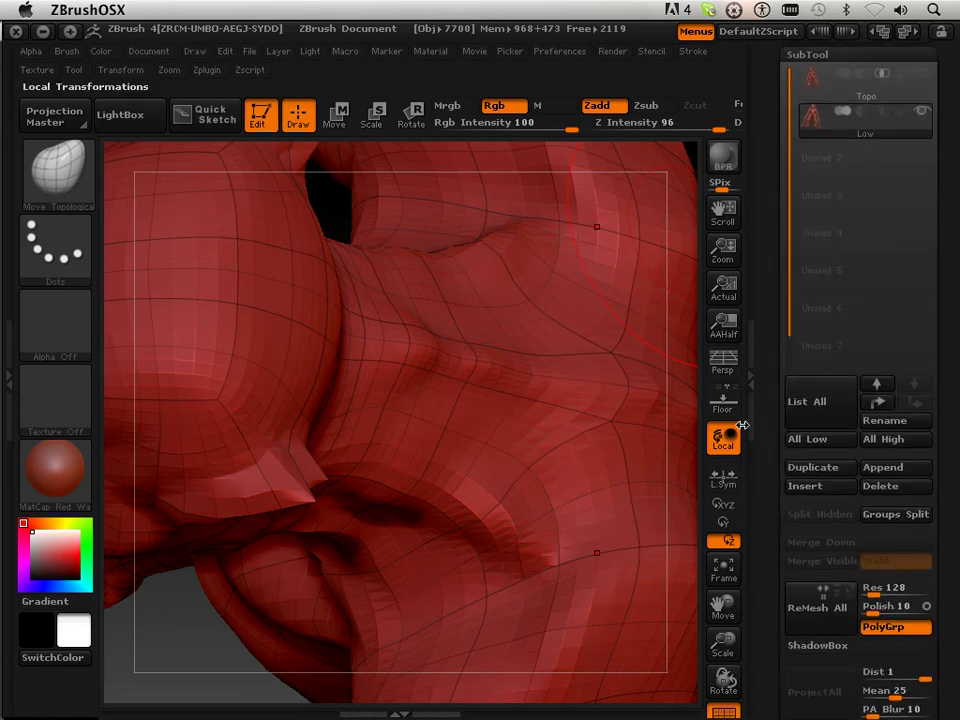
pyautogui.keyDown('shift'); pyautogui.click(462, 523); pyautogui.keyUp('shift')
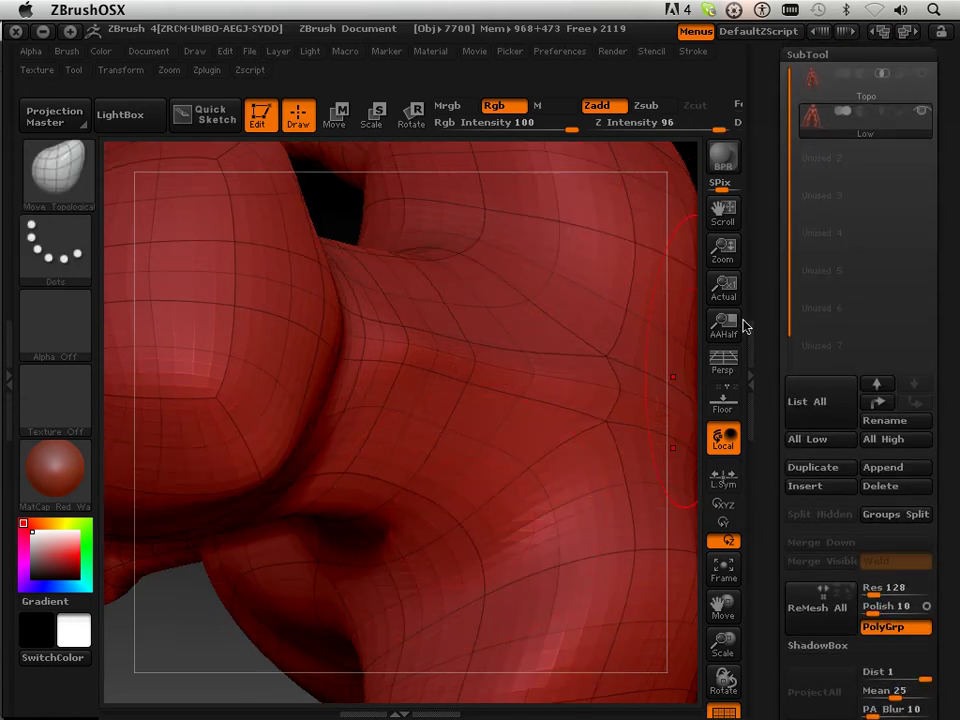
pyautogui.scroll(5, 775, 210)
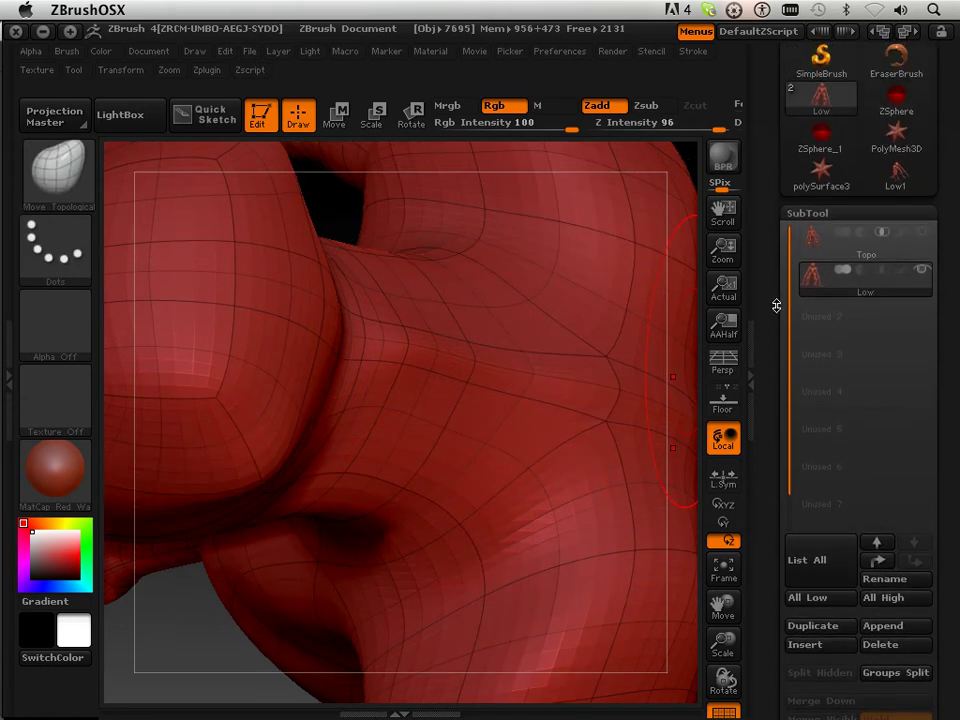
pyautogui.scroll(1, 776, 313)
pyautogui.press('ctrl')
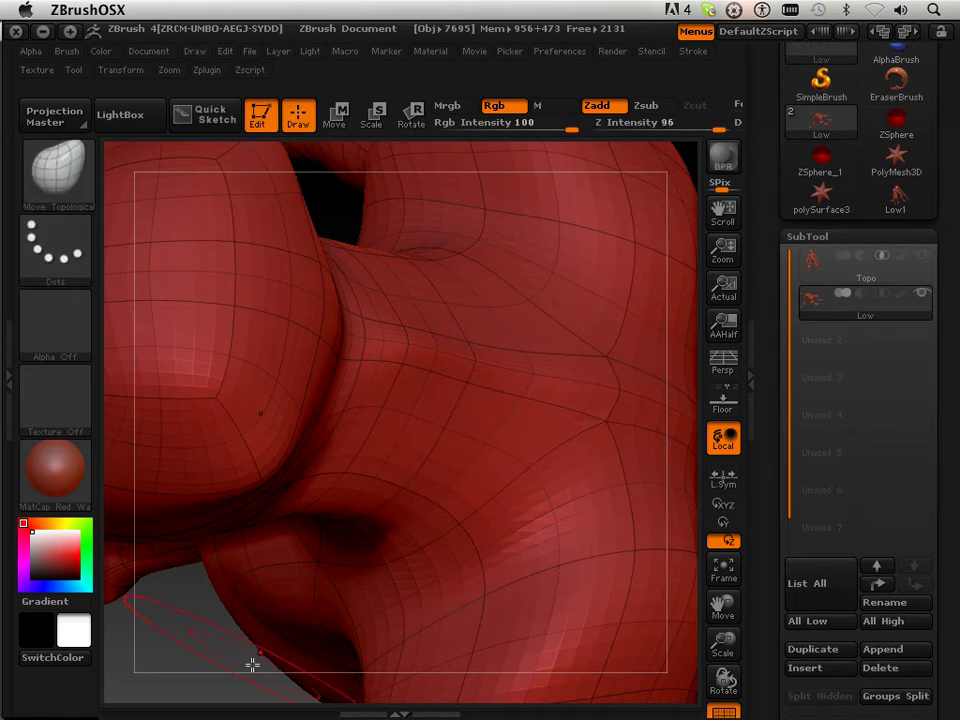
# Step: Show the Topo subtool together with the Low subtool to compare them around the ear
pyautogui.moveTo(231, 673)
pyautogui.mouseDown()
pyautogui.moveTo(214, 639)
pyautogui.moveTo(236, 553)
pyautogui.moveTo(362, 502)
pyautogui.mouseUp()
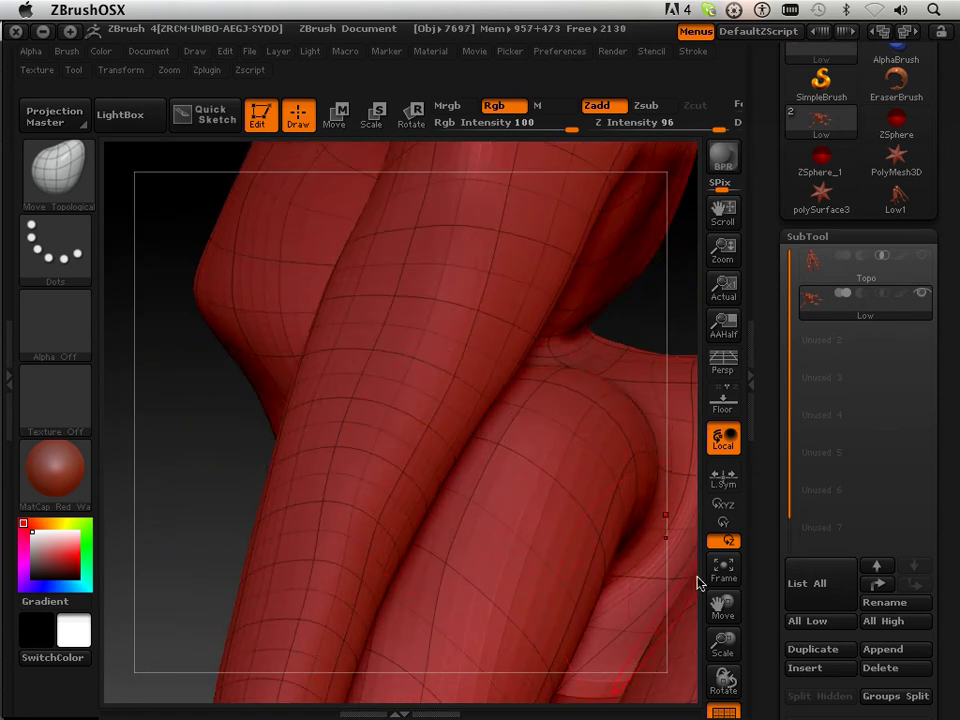
pyautogui.moveTo(716, 607); pyautogui.dragTo(735, 690)
pyautogui.moveTo(724, 642); pyautogui.dragTo(750, 704)
pyautogui.click(921, 292)
pyautogui.moveTo(581, 350)
pyautogui.mouseDown()
pyautogui.moveTo(561, 338)
pyautogui.moveTo(567, 306)
pyautogui.moveTo(559, 336)
pyautogui.moveTo(508, 345)
pyautogui.moveTo(551, 377)
pyautogui.moveTo(529, 377)
pyautogui.moveTo(500, 289)
pyautogui.moveTo(523, 405)
pyautogui.mouseUp()
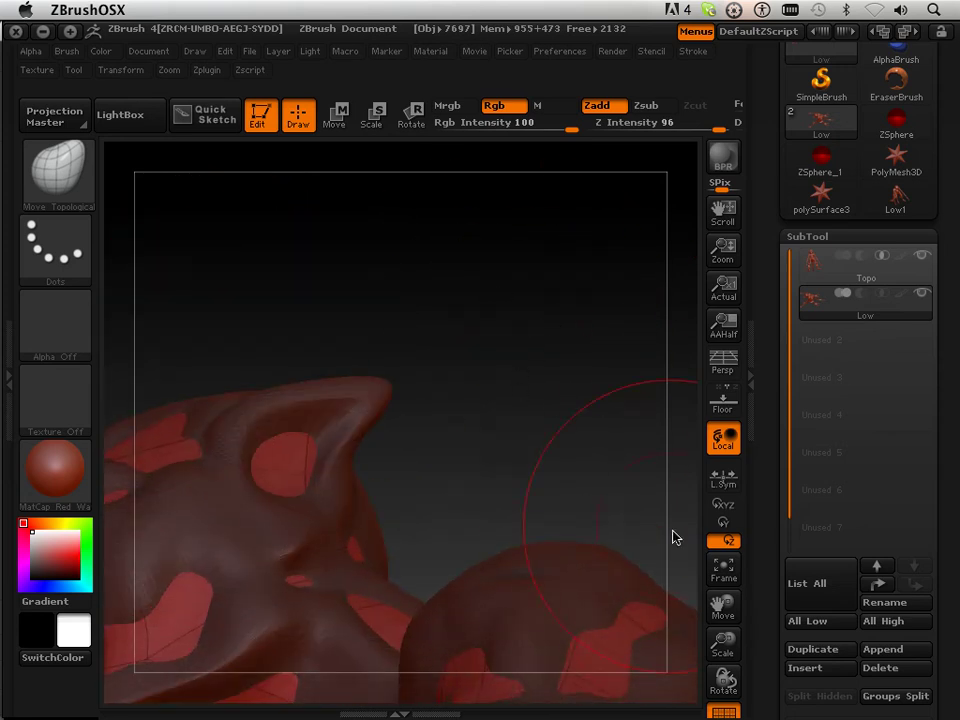
# Step: Lower the Low subtool to subdivision level 1 for comparison, and set it to level 2
pyautogui.scroll(-10, 818, 467)
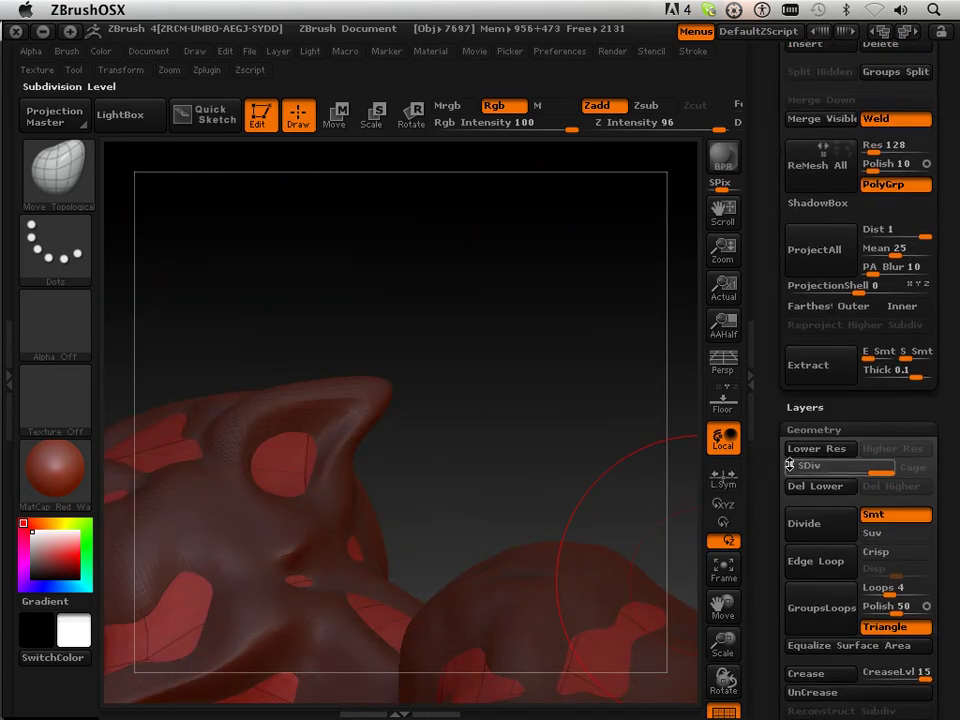
pyautogui.click(805, 470)
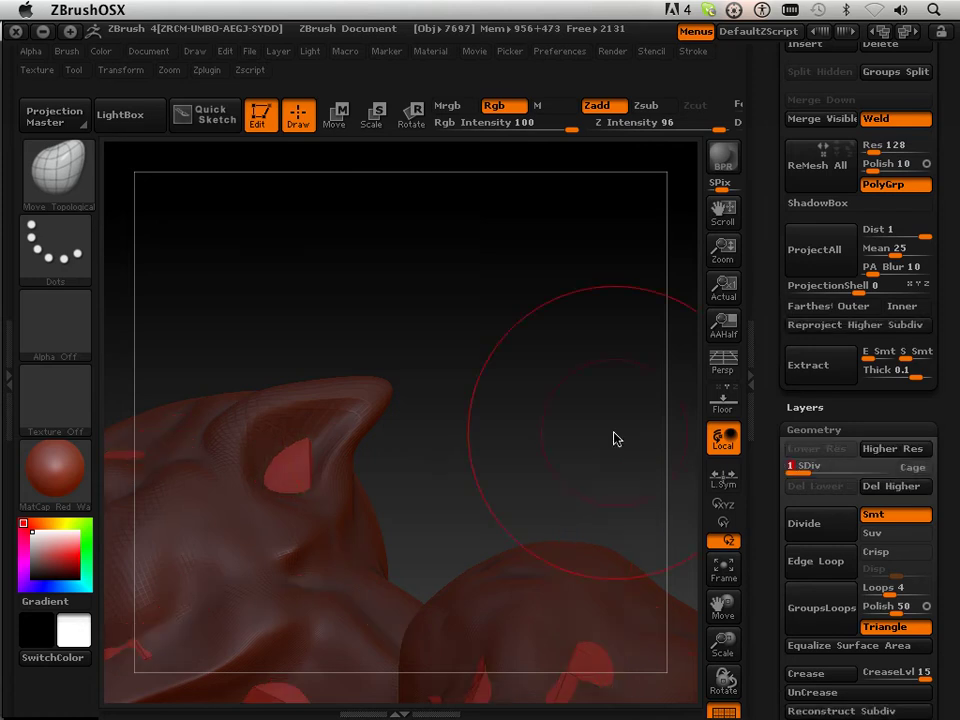
pyautogui.click(818, 469)
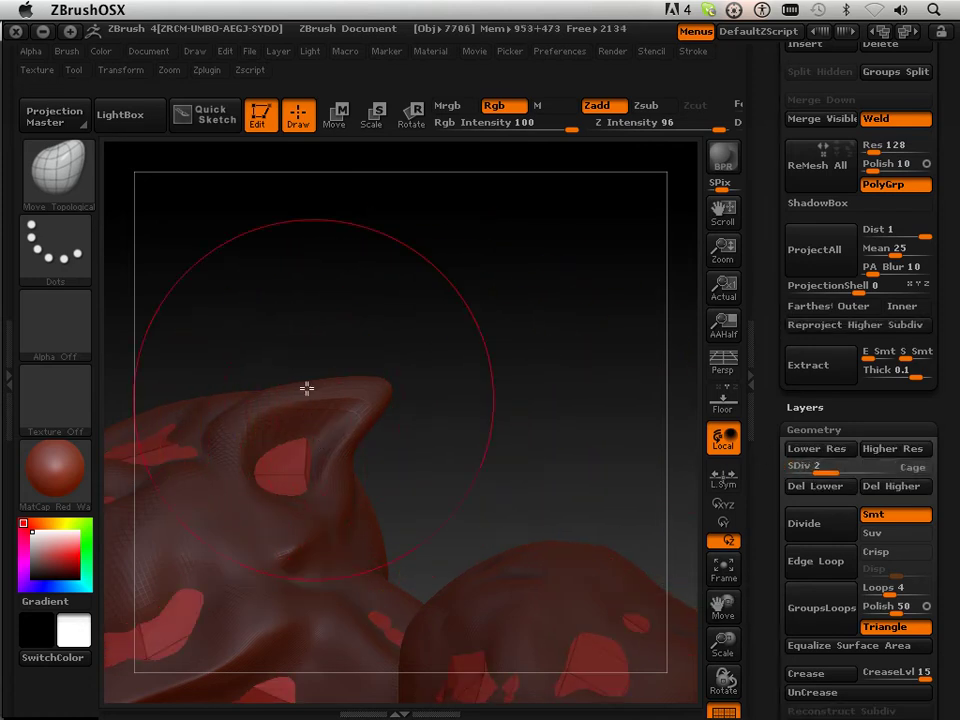
# Step: Pull the Low mesh's ears outward with Move Topological and symmetry on so they enclose the Topo subtool's ears
pyautogui.click(124, 72)
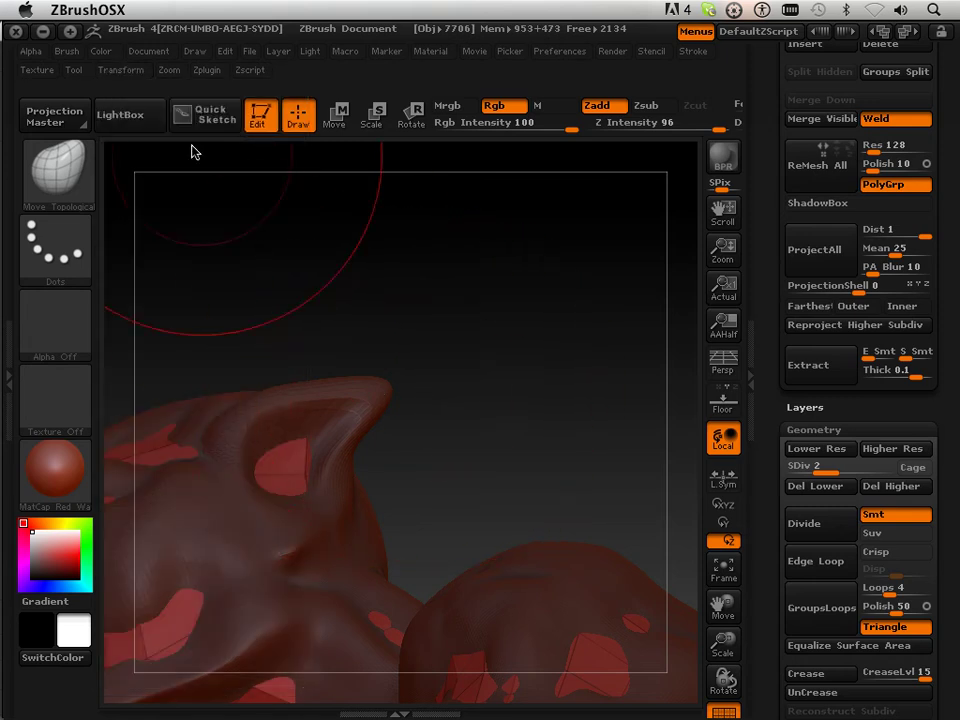
pyautogui.click(124, 73)
pyautogui.moveTo(349, 424)
pyautogui.mouseDown(button='right')
pyautogui.moveTo(334, 416)
pyautogui.moveTo(349, 427)
pyautogui.mouseUp(button='right')
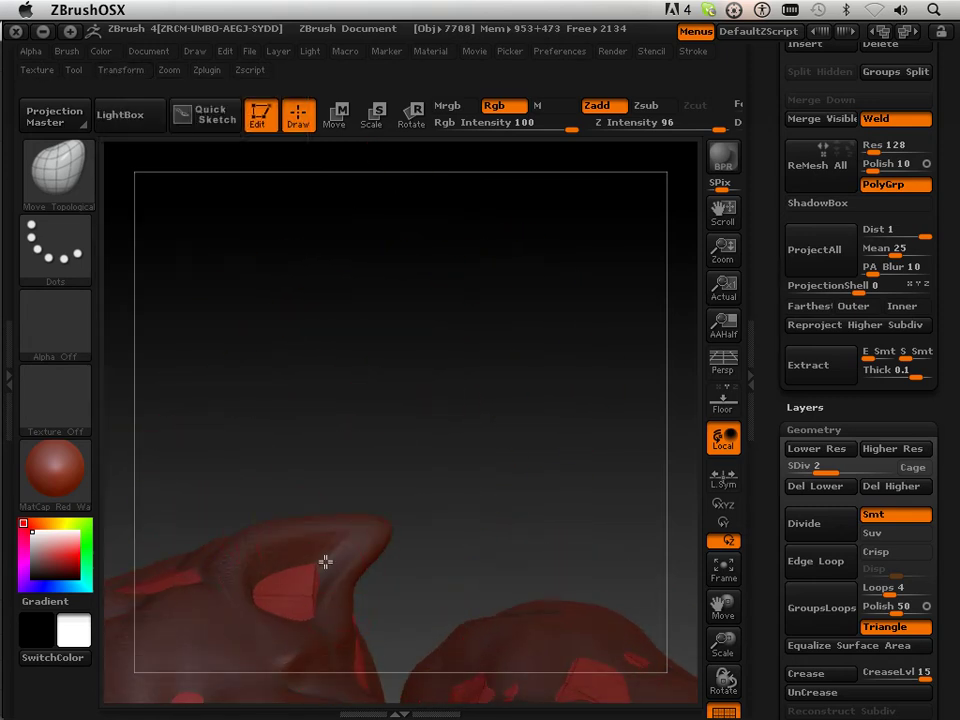
pyautogui.moveTo(330, 558); pyautogui.dragTo(416, 517)
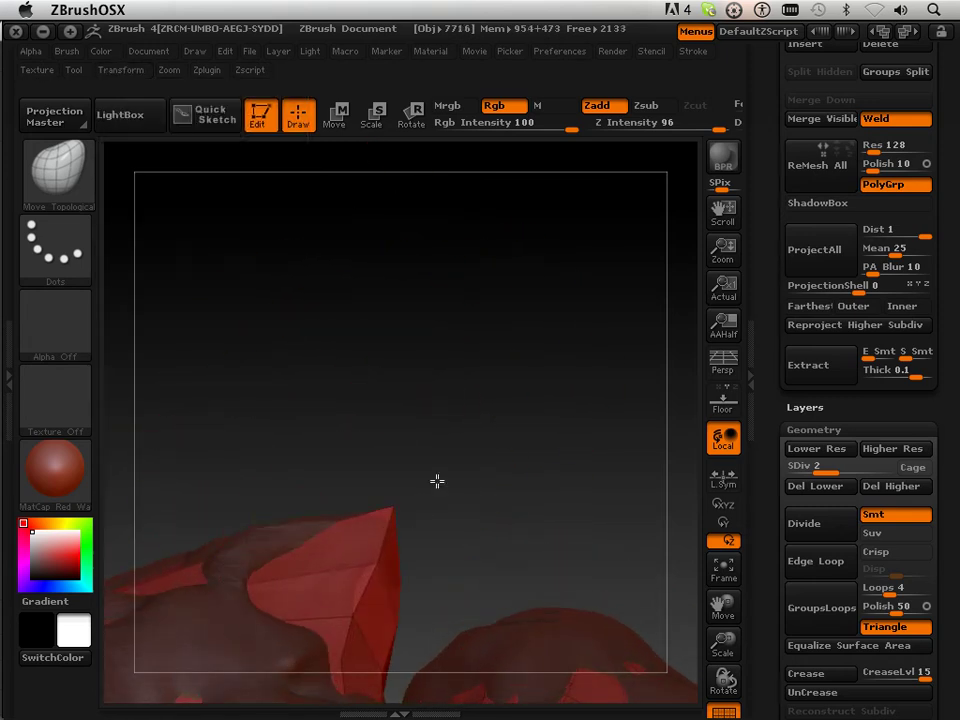
pyautogui.moveTo(242, 559)
pyautogui.mouseDown()
pyautogui.moveTo(225, 521)
pyautogui.moveTo(424, 471)
pyautogui.moveTo(377, 529)
pyautogui.moveTo(385, 443)
pyautogui.moveTo(456, 285)
pyautogui.moveTo(452, 229)
pyautogui.moveTo(474, 302)
pyautogui.moveTo(471, 362)
pyautogui.moveTo(356, 364)
pyautogui.moveTo(378, 361)
pyautogui.mouseUp()
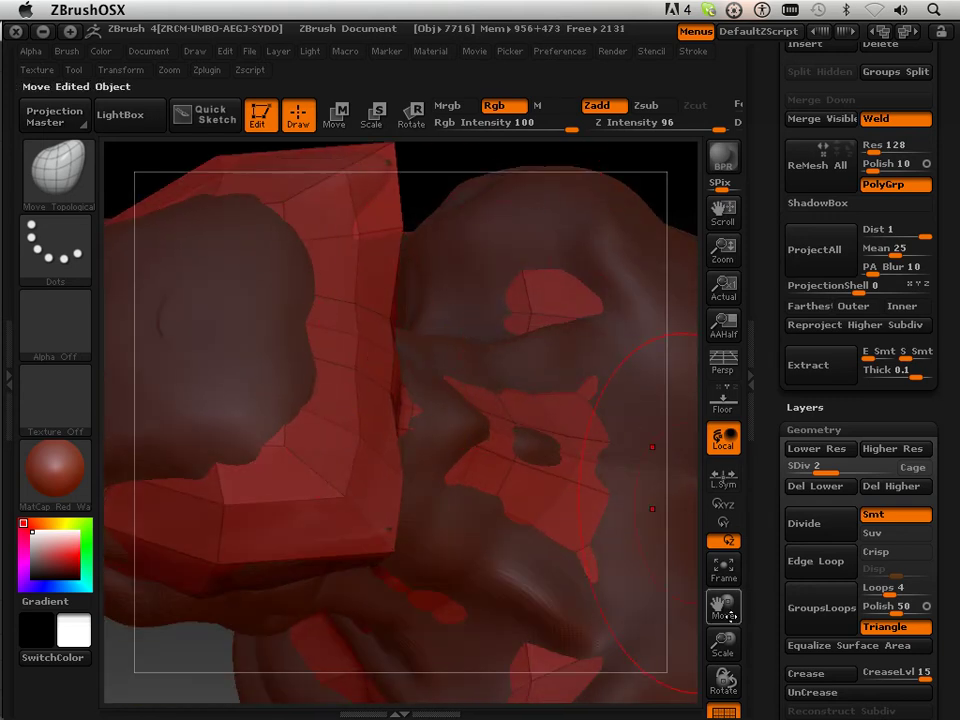
# Step: Examine from several sides how the Low mesh covers the Topo subtool around the head, ears and neck
pyautogui.click(722, 568)
pyautogui.moveTo(596, 263); pyautogui.dragTo(620, 392)
pyautogui.moveTo(722, 605)
pyautogui.mouseDown()
pyautogui.moveTo(770, 716)
pyautogui.moveTo(745, 631)
pyautogui.mouseUp()
pyautogui.moveTo(556, 371); pyautogui.dragTo(528, 380)
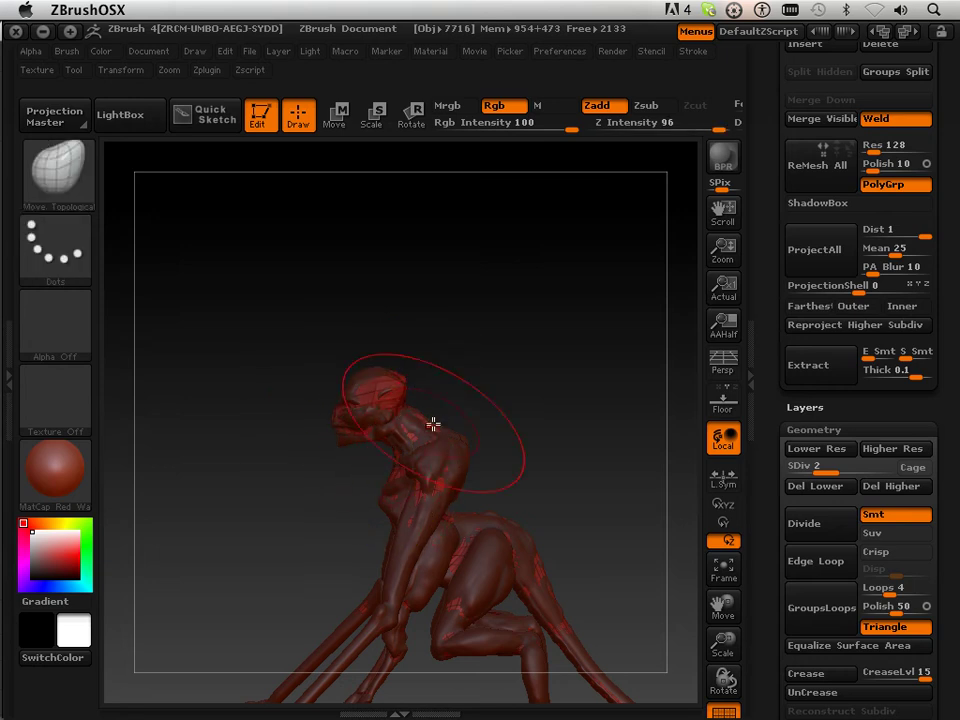
pyautogui.moveTo(491, 358); pyautogui.dragTo(507, 378)
pyautogui.moveTo(725, 645)
pyautogui.mouseDown()
pyautogui.moveTo(731, 697)
pyautogui.moveTo(679, 539)
pyautogui.mouseUp()
pyautogui.moveTo(722, 645); pyautogui.dragTo(729, 700)
pyautogui.moveTo(589, 371); pyautogui.dragTo(585, 300)
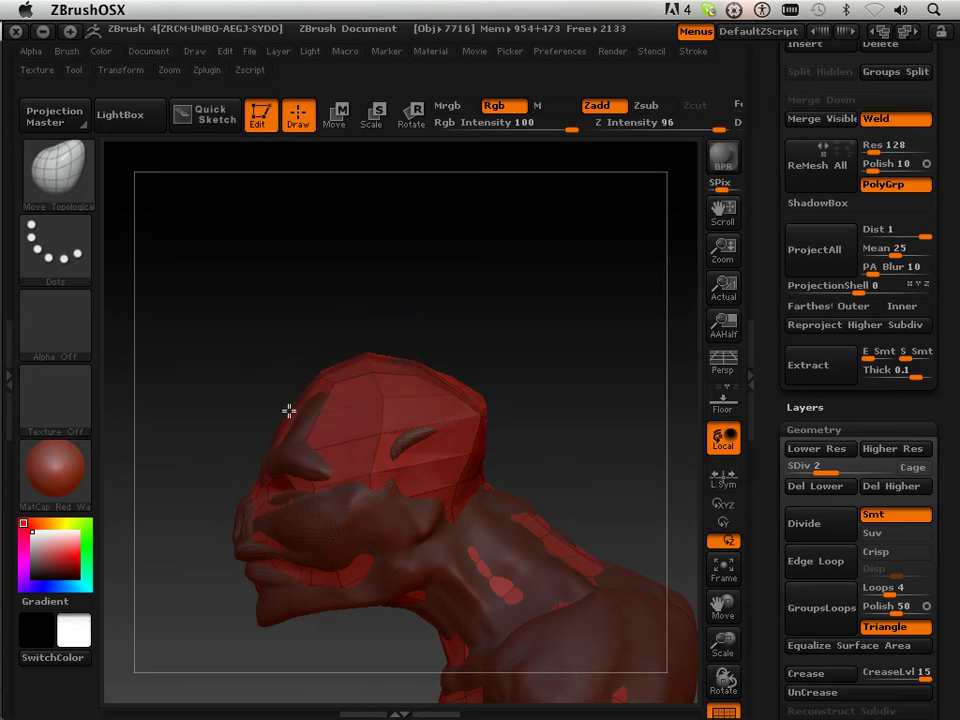
pyautogui.moveTo(219, 413); pyautogui.dragTo(210, 433)
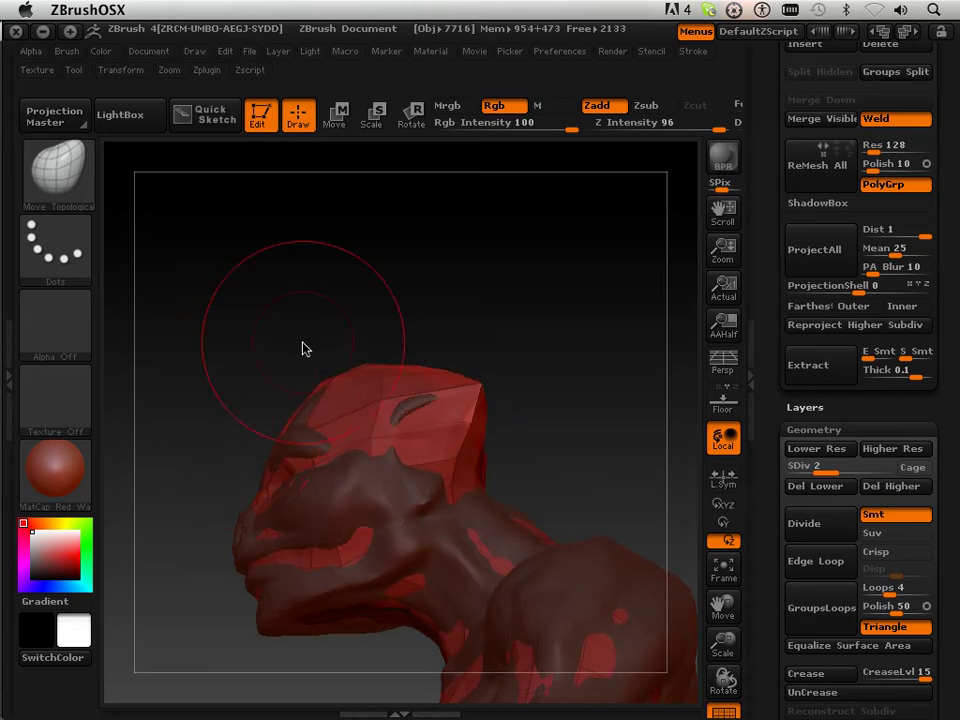
pyautogui.moveTo(399, 311); pyautogui.dragTo(527, 315)
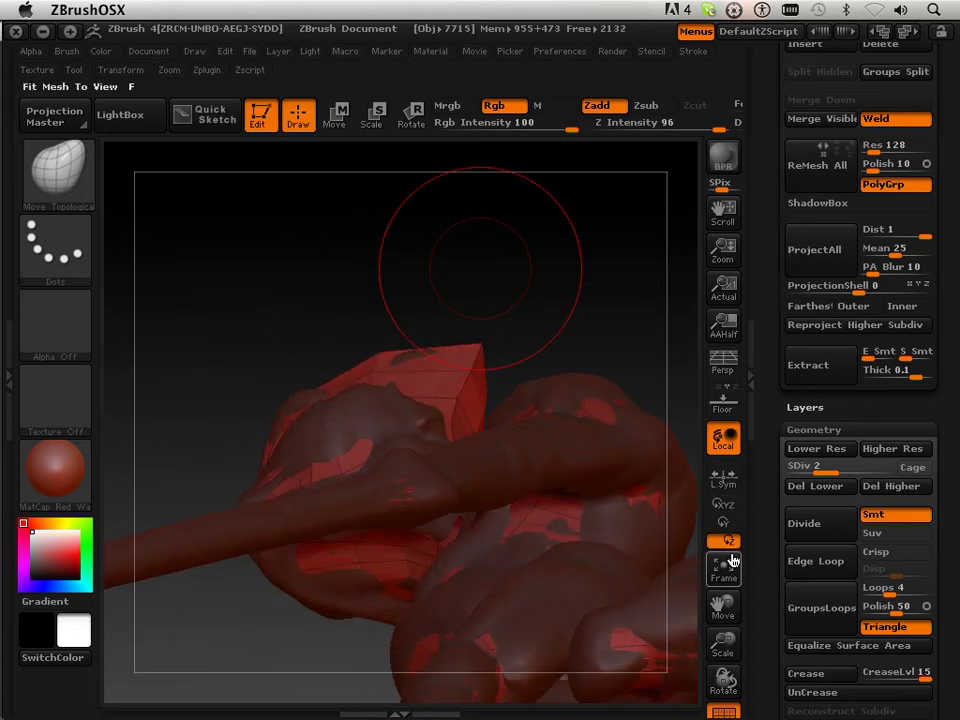
# Step: Switch view rotation to free XYZ and reshape the Low mesh around the eyes and brow with Move Topological
pyautogui.click(724, 504)
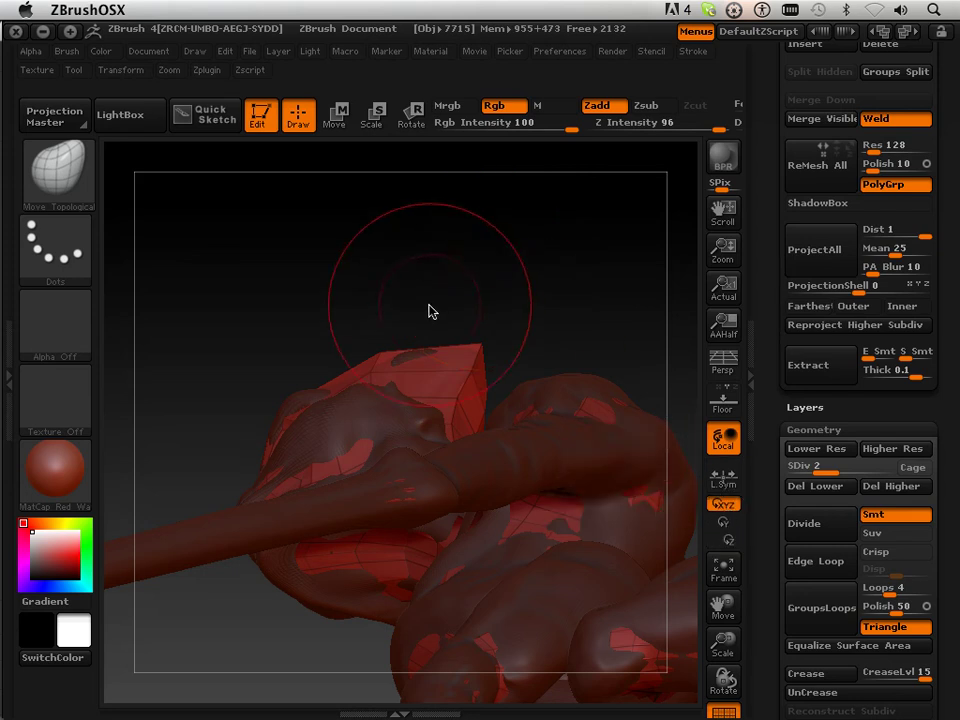
pyautogui.moveTo(424, 298)
pyautogui.mouseDown()
pyautogui.moveTo(427, 346)
pyautogui.moveTo(521, 356)
pyautogui.moveTo(497, 300)
pyautogui.moveTo(474, 324)
pyautogui.mouseUp()
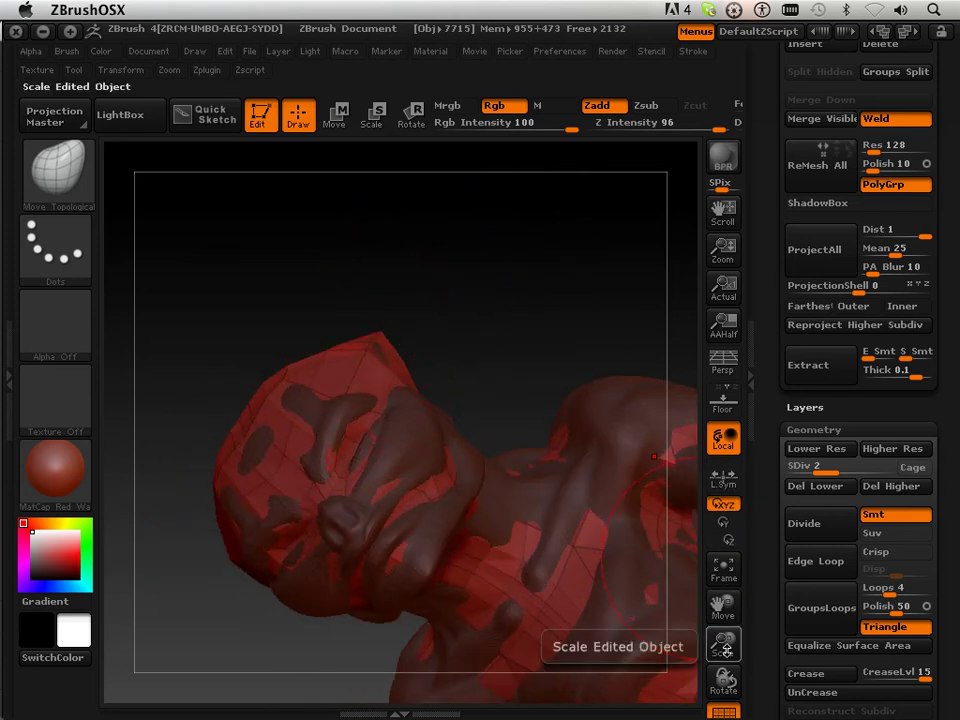
pyautogui.moveTo(723, 645)
pyautogui.mouseDown()
pyautogui.moveTo(731, 693)
pyautogui.moveTo(701, 563)
pyautogui.mouseUp()
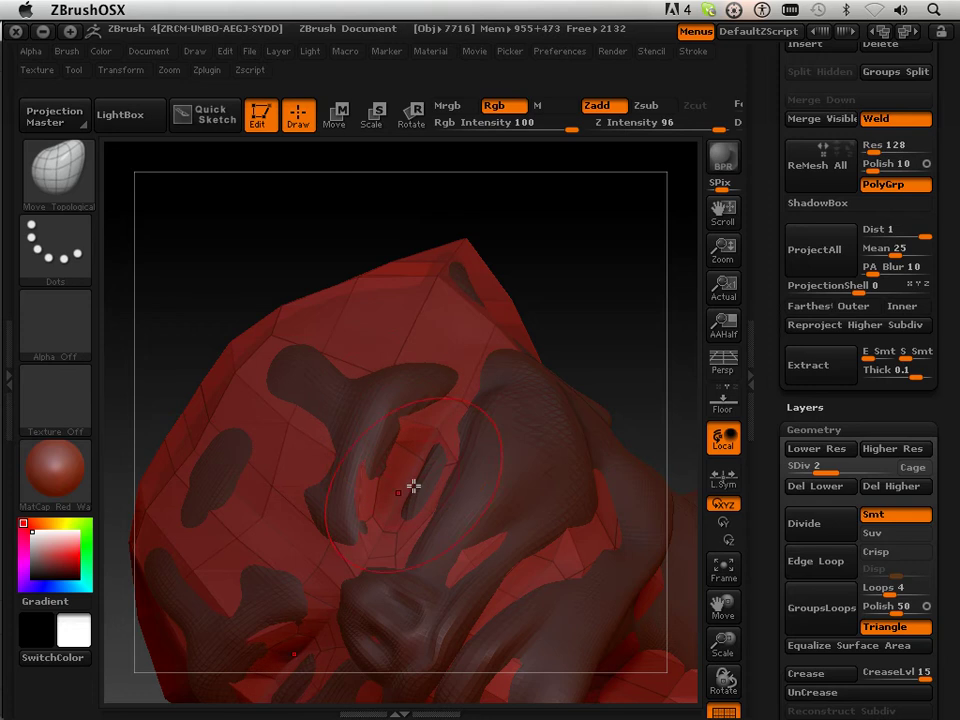
pyautogui.moveTo(434, 474); pyautogui.dragTo(430, 462)
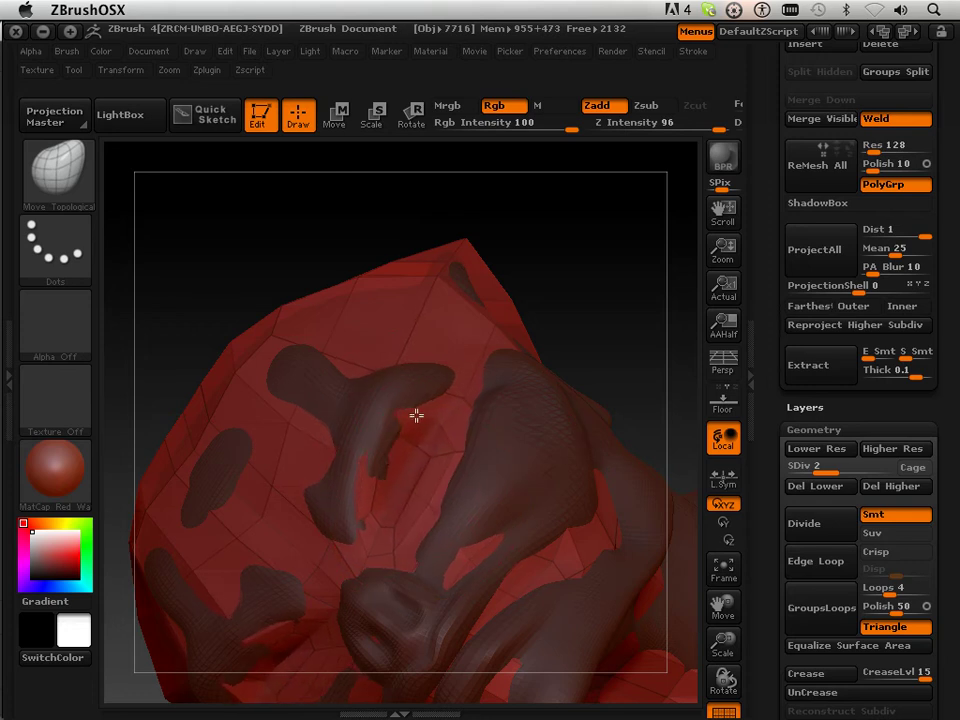
pyautogui.moveTo(415, 418); pyautogui.dragTo(410, 420)
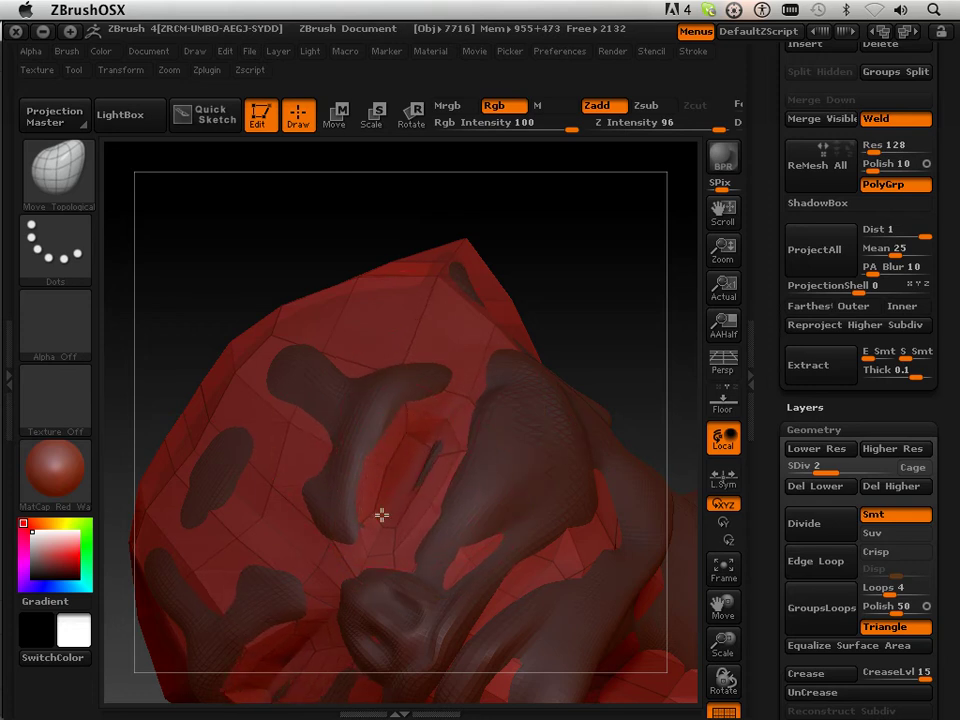
pyautogui.moveTo(385, 507); pyautogui.dragTo(384, 504)
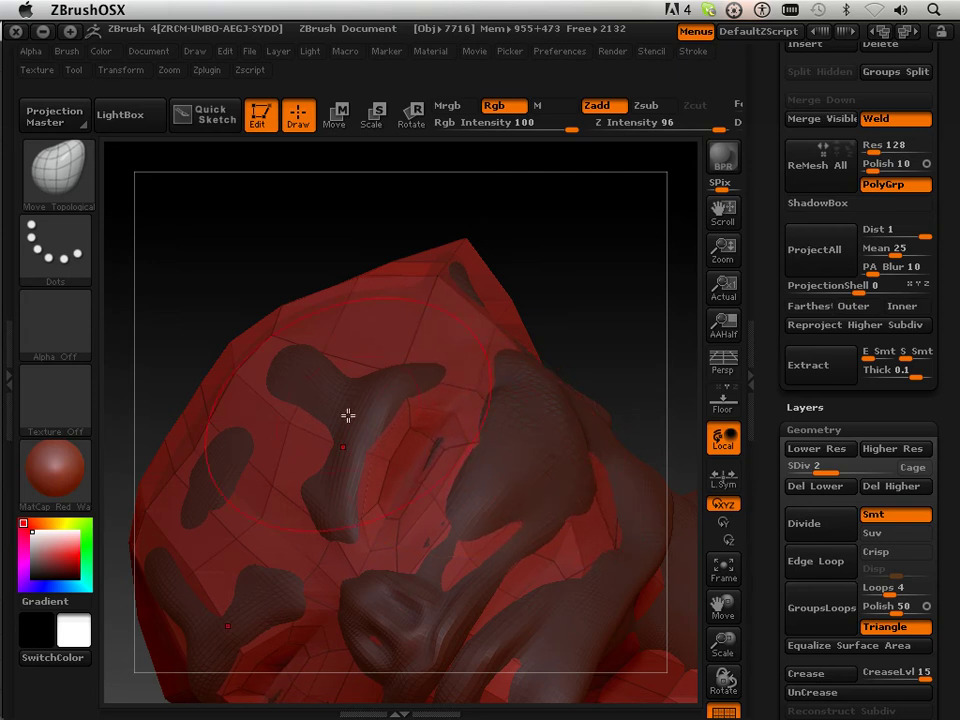
pyautogui.moveTo(347, 413)
pyautogui.mouseDown()
pyautogui.moveTo(336, 399)
pyautogui.moveTo(358, 412)
pyautogui.mouseUp()
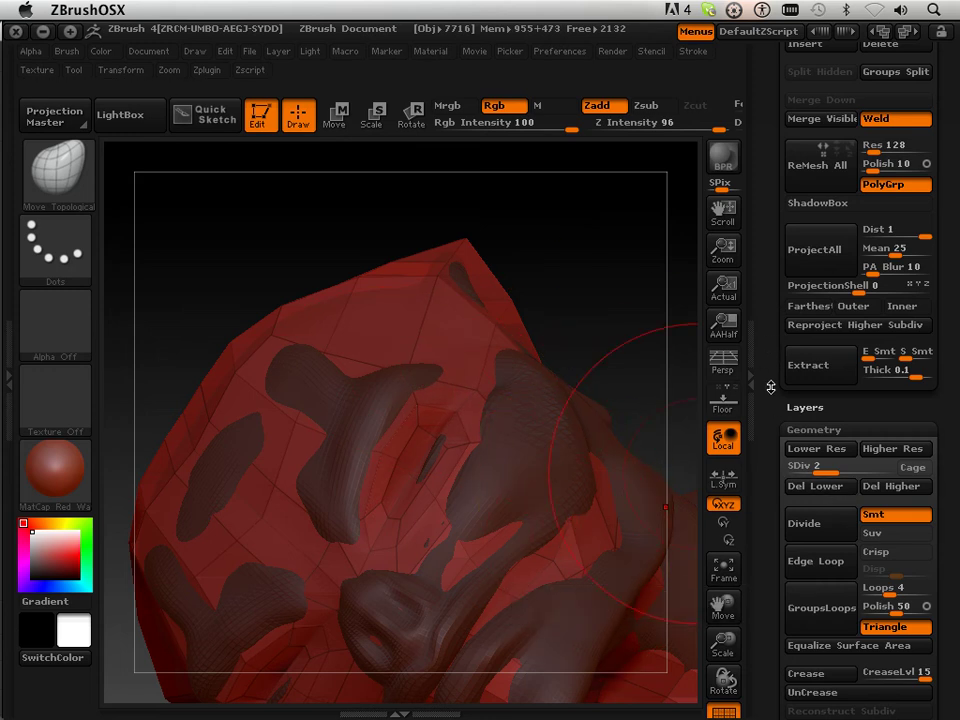
# Step: Raise the Low subtool to subdivision level 3 and project the Topo subtool's detail onto it
pyautogui.moveTo(769, 384); pyautogui.dragTo(776, 365)
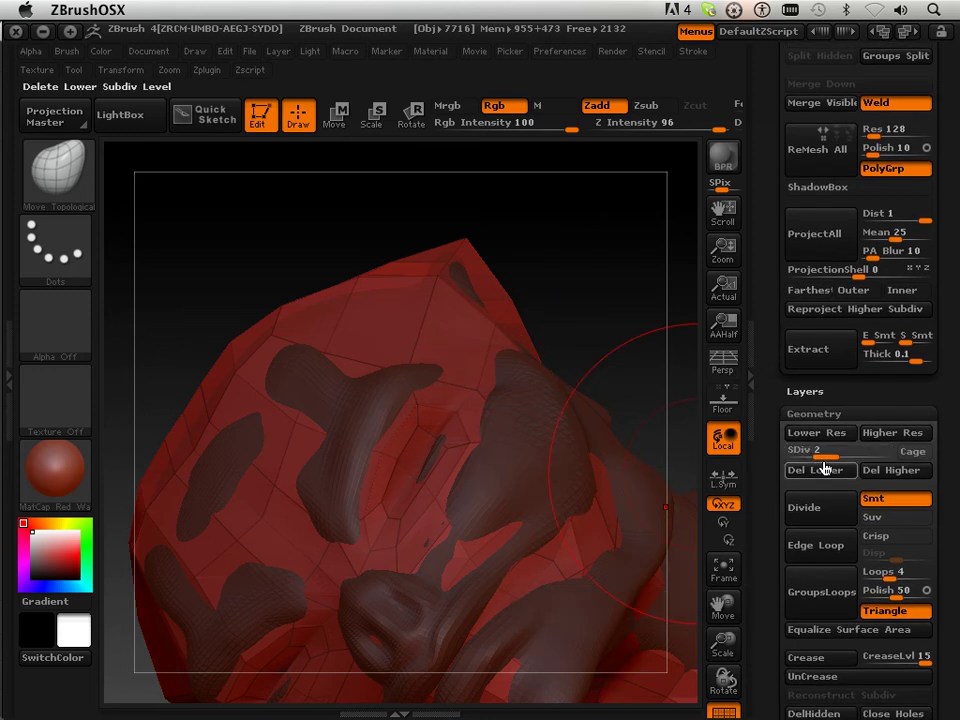
pyautogui.moveTo(821, 451); pyautogui.dragTo(843, 451)
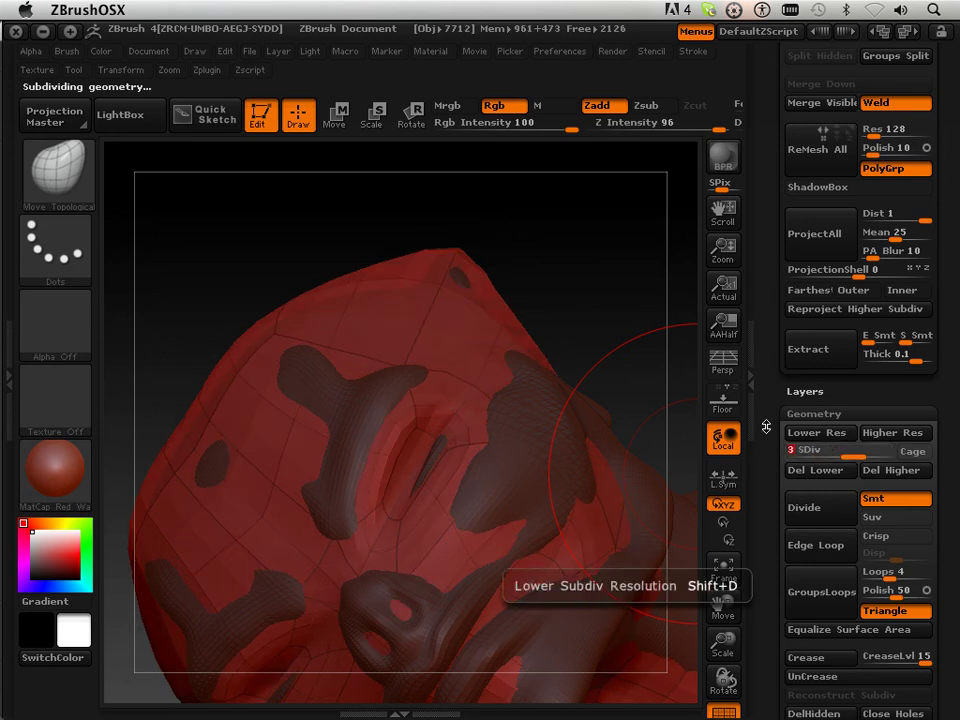
pyautogui.moveTo(772, 221); pyautogui.dragTo(774, 252)
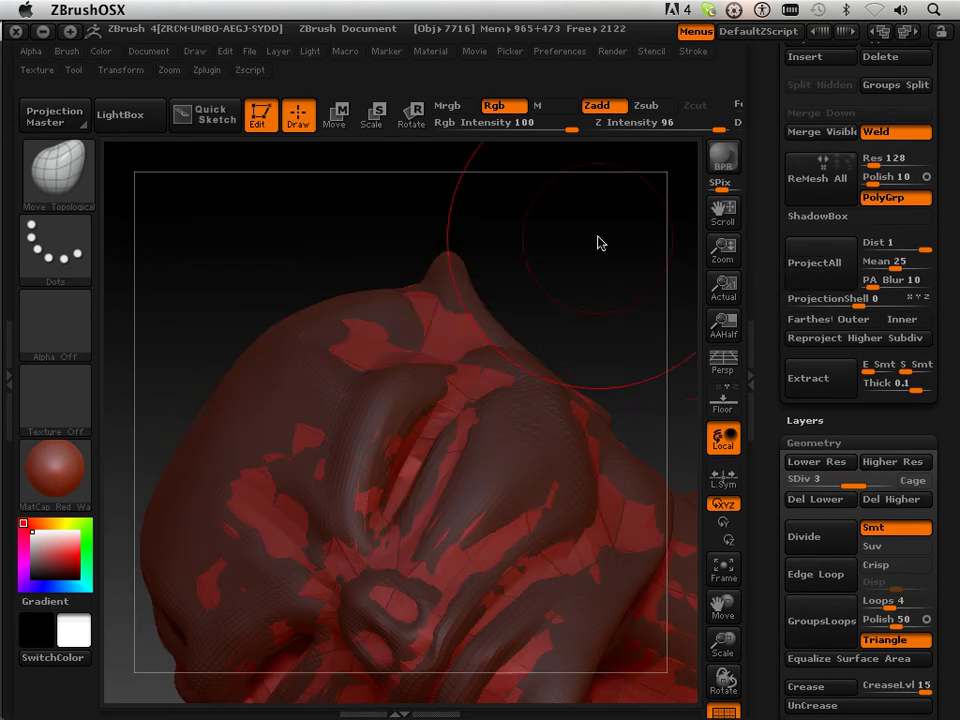
# Step: Step the Low subtool down to subdivision level 2, bring it back to level 3, and project all detail onto it again
pyautogui.moveTo(571, 309)
pyautogui.mouseDown()
pyautogui.moveTo(557, 347)
pyautogui.moveTo(564, 364)
pyautogui.moveTo(589, 369)
pyautogui.moveTo(625, 344)
pyautogui.moveTo(611, 317)
pyautogui.moveTo(617, 285)
pyautogui.moveTo(613, 302)
pyautogui.moveTo(457, 461)
pyautogui.mouseUp()
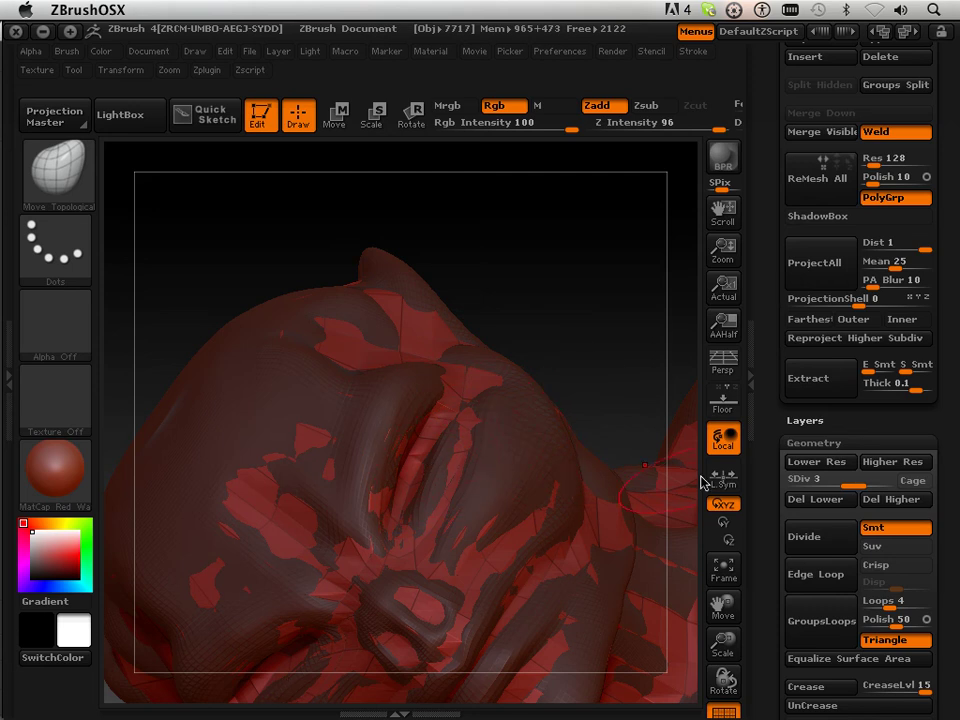
pyautogui.moveTo(611, 326); pyautogui.dragTo(624, 351)
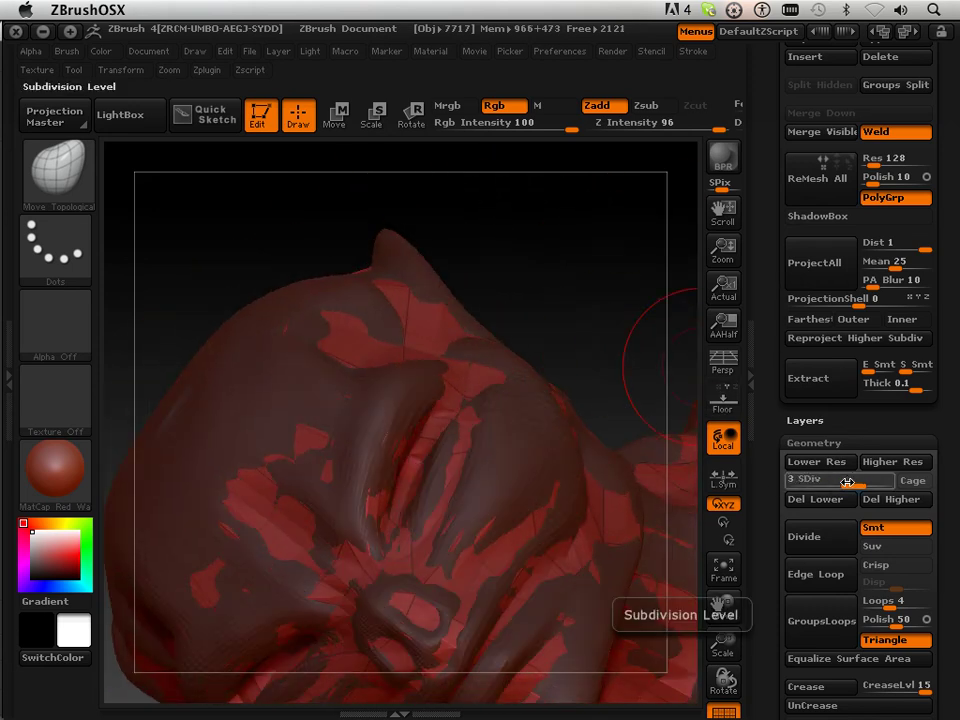
pyautogui.moveTo(845, 485); pyautogui.dragTo(830, 480)
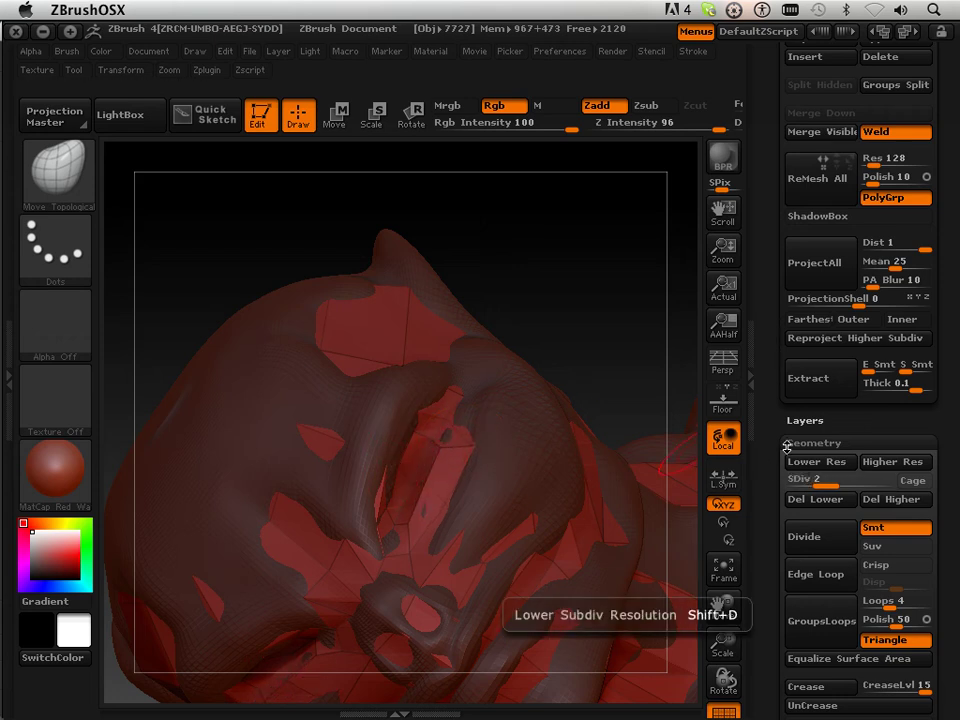
pyautogui.click(843, 483)
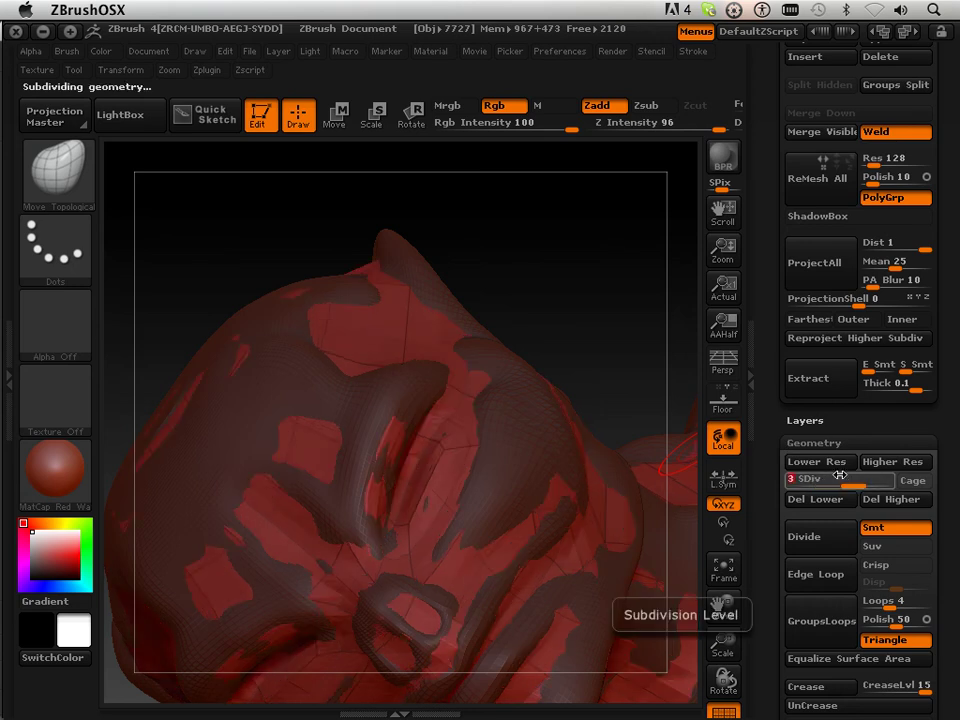
pyautogui.moveTo(762, 307); pyautogui.dragTo(771, 367)
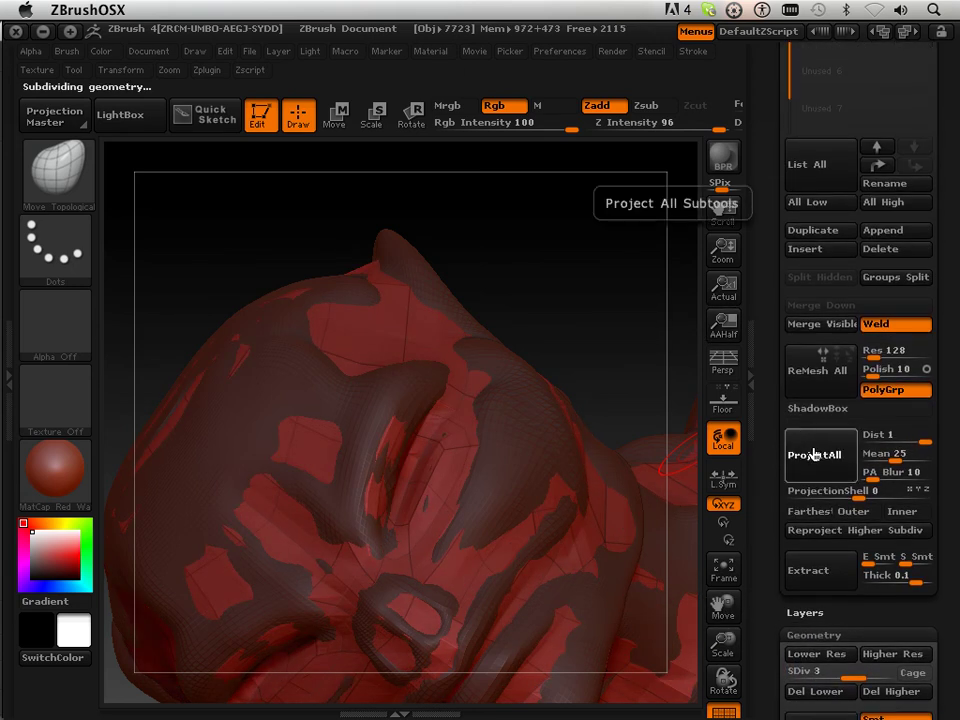
pyautogui.click(790, 456)
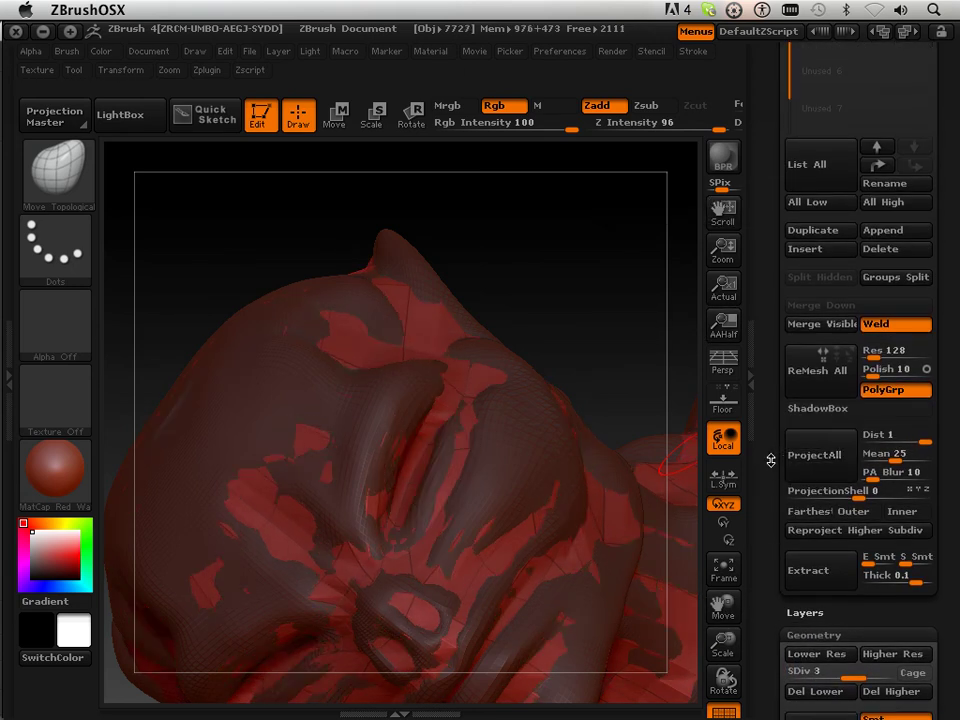
# Step: Raise the Low subtool to subdivision level 4, project all detail onto it, and check the head
pyautogui.moveTo(611, 327)
pyautogui.mouseDown()
pyautogui.moveTo(574, 349)
pyautogui.moveTo(609, 377)
pyautogui.moveTo(660, 390)
pyautogui.mouseUp()
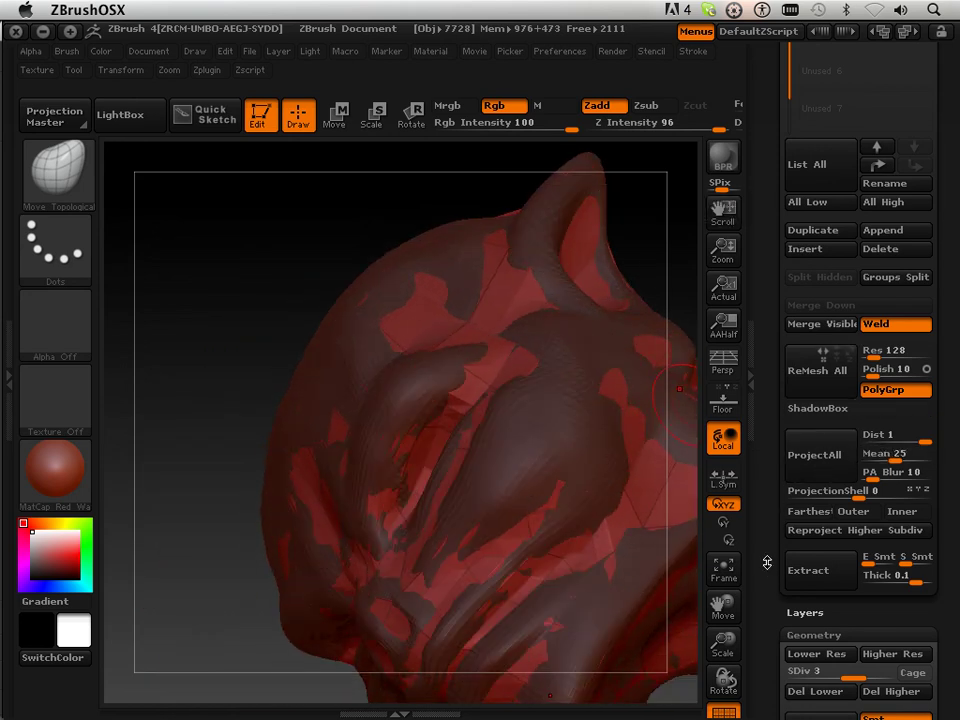
pyautogui.moveTo(768, 549); pyautogui.dragTo(784, 462)
pyautogui.moveTo(853, 516); pyautogui.dragTo(900, 518)
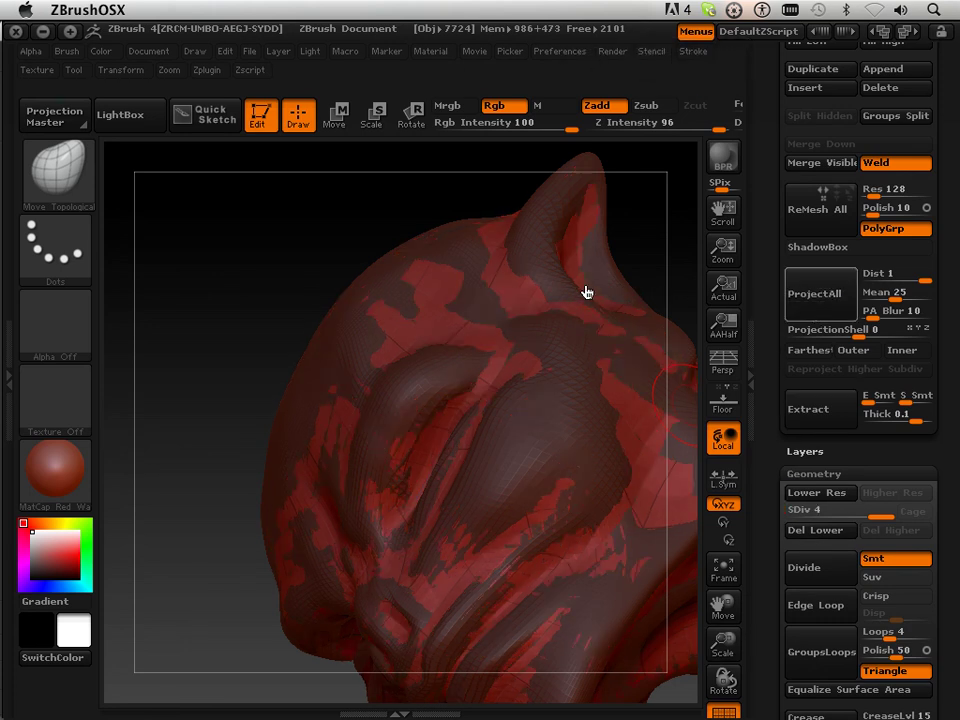
pyautogui.moveTo(297, 317)
pyautogui.mouseDown()
pyautogui.moveTo(285, 302)
pyautogui.moveTo(172, 456)
pyautogui.mouseUp()
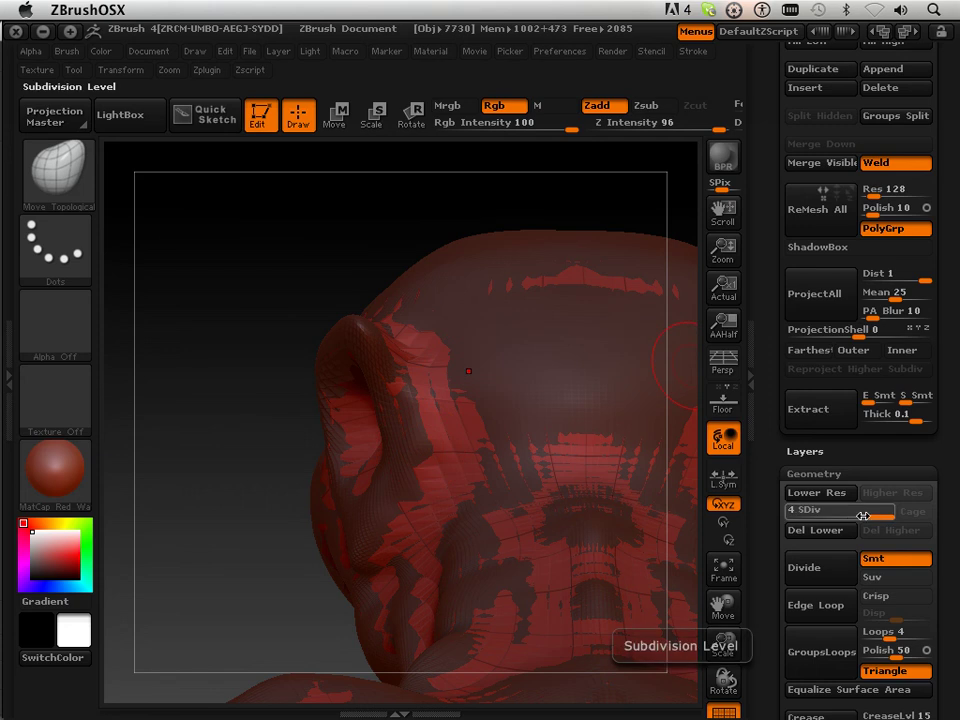
# Step: Set the Low subtool to subdivision level 1 and hide the Topo subtool to inspect the head's base mesh
pyautogui.moveTo(862, 514); pyautogui.dragTo(784, 511)
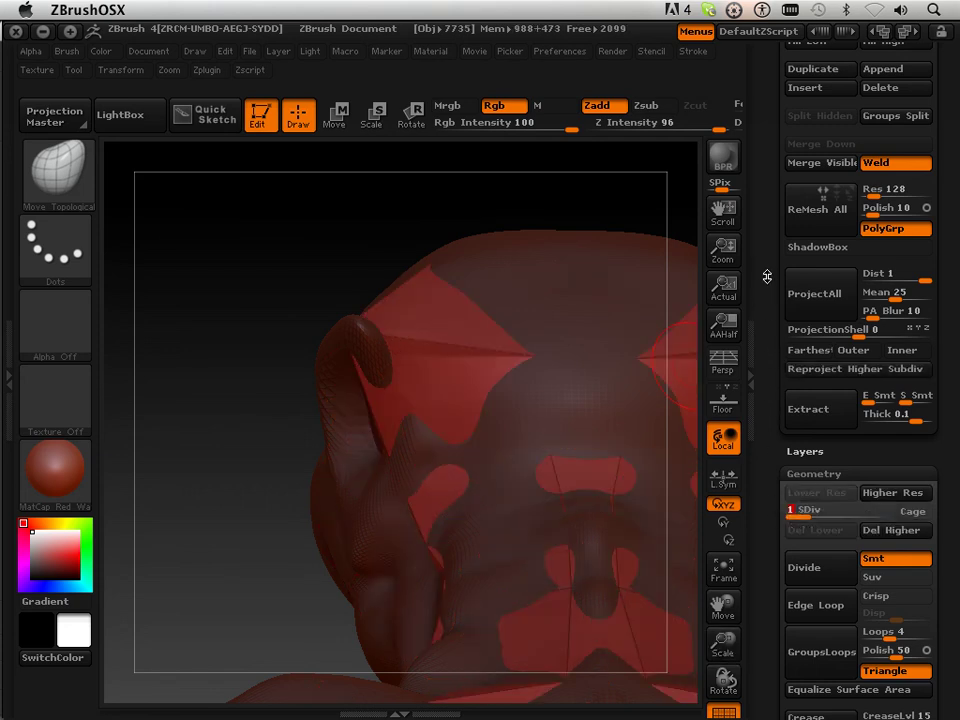
pyautogui.moveTo(768, 279); pyautogui.dragTo(763, 482)
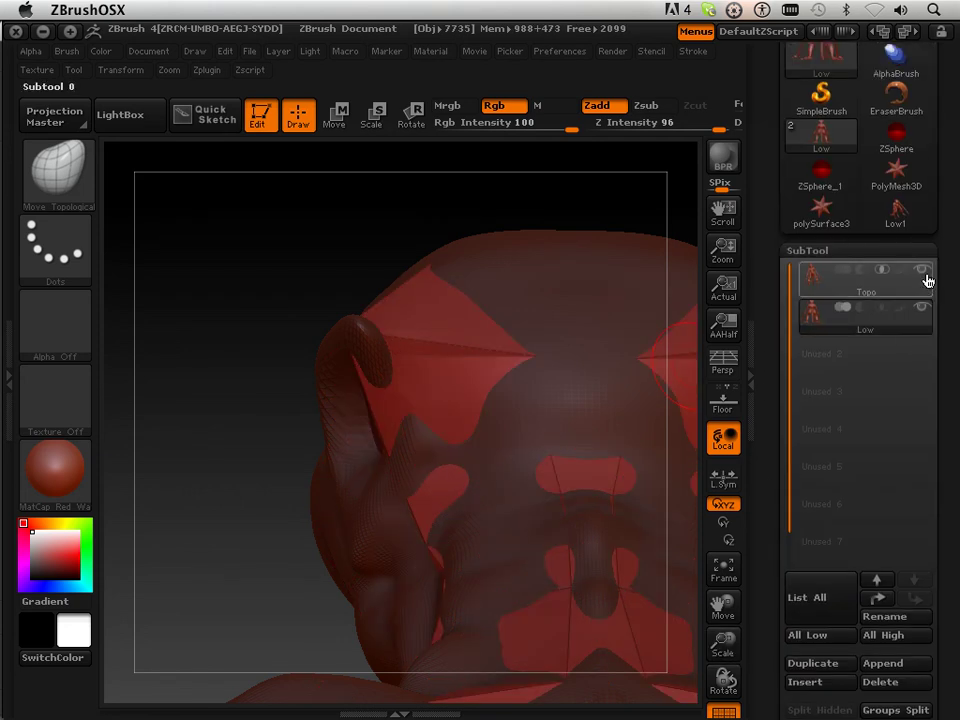
pyautogui.click(888, 318)
pyautogui.moveTo(362, 468); pyautogui.dragTo(460, 485)
pyautogui.moveTo(729, 613); pyautogui.dragTo(617, 532)
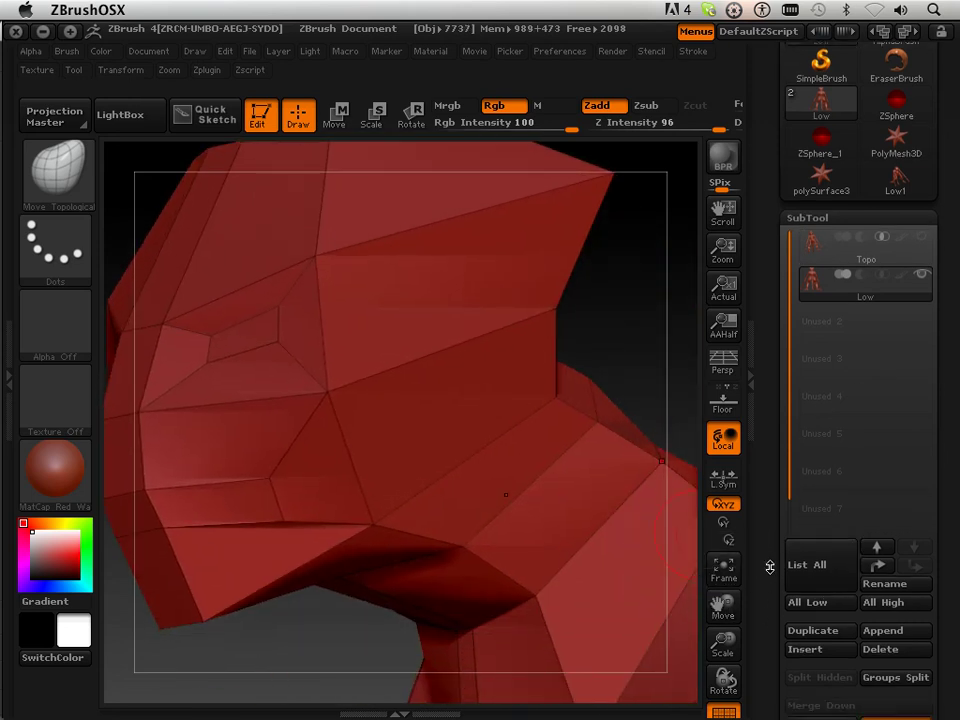
# Step: Set the Low subtool to subdivision level 4 and review the projected head and the whole creature
pyautogui.scroll(-5, 780, 520)
pyautogui.moveTo(768, 581); pyautogui.dragTo(766, 436)
pyautogui.moveTo(809, 476); pyautogui.dragTo(865, 467)
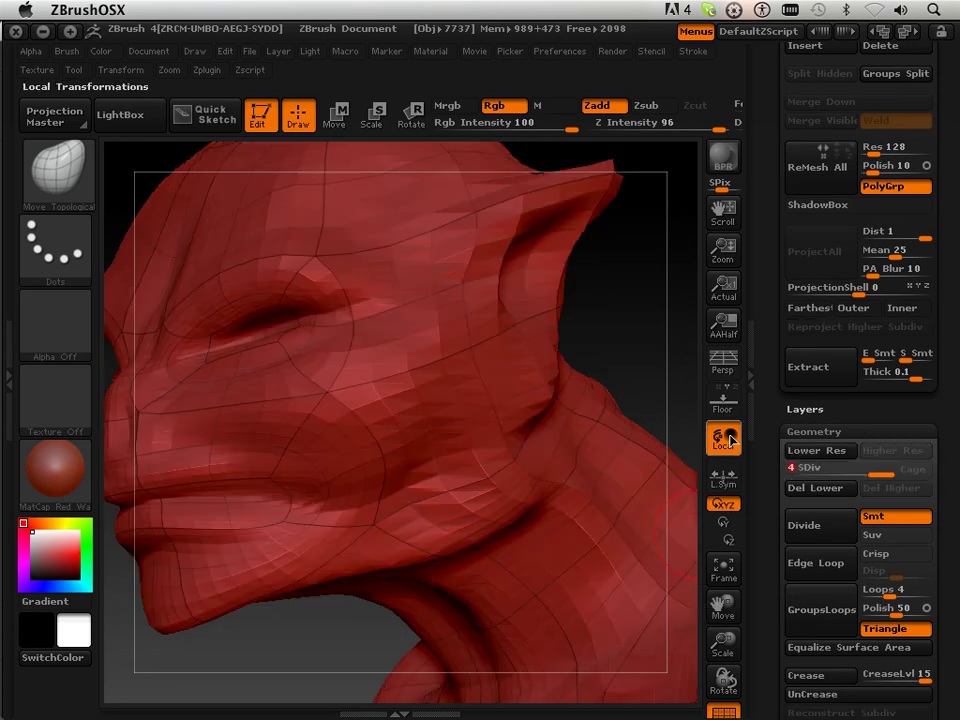
pyautogui.moveTo(686, 375); pyautogui.dragTo(677, 328)
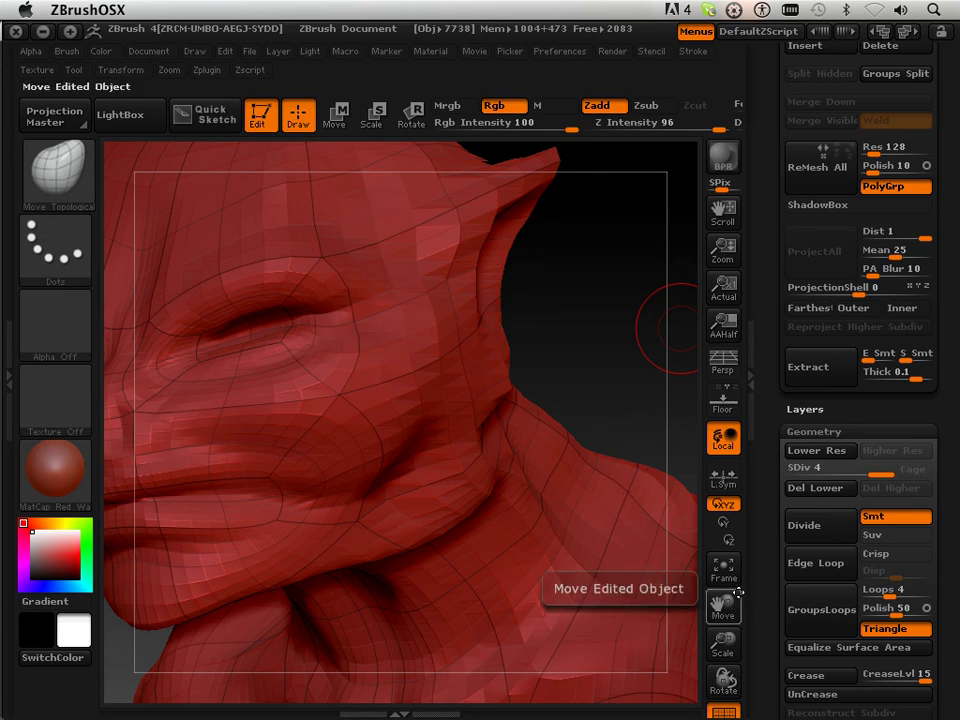
pyautogui.press('f')
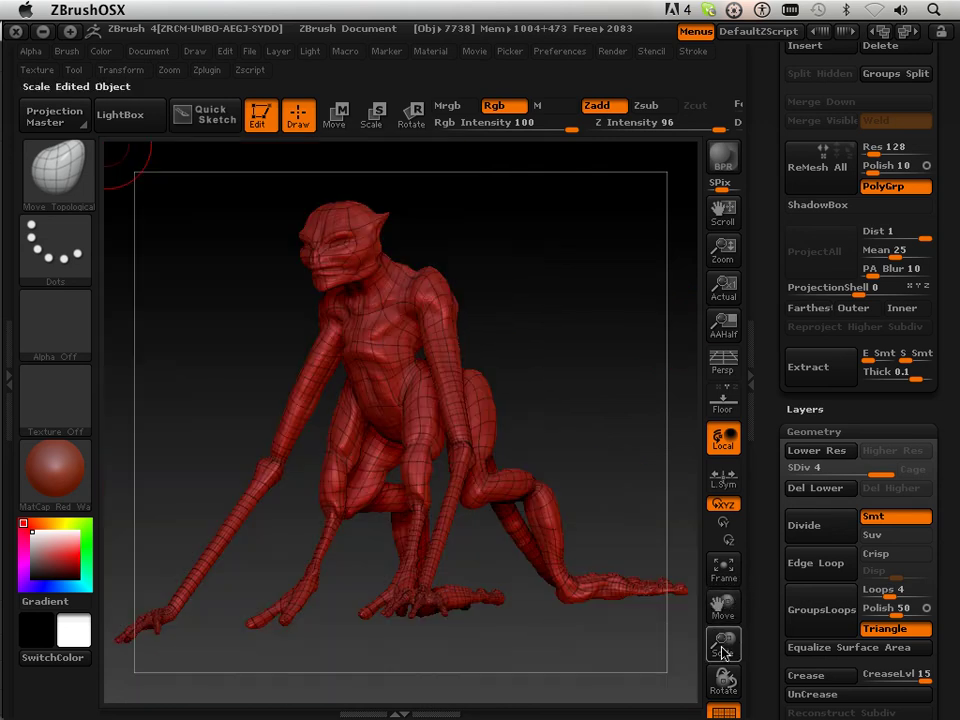
pyautogui.moveTo(636, 399); pyautogui.dragTo(670, 418)
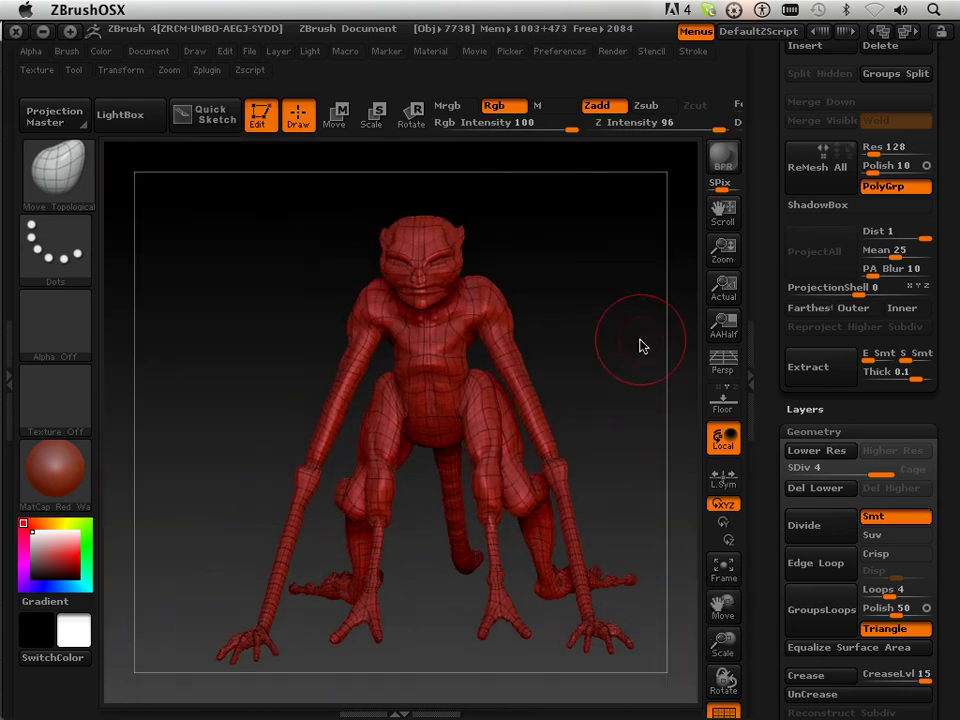
pyautogui.moveTo(644, 349); pyautogui.dragTo(660, 349)
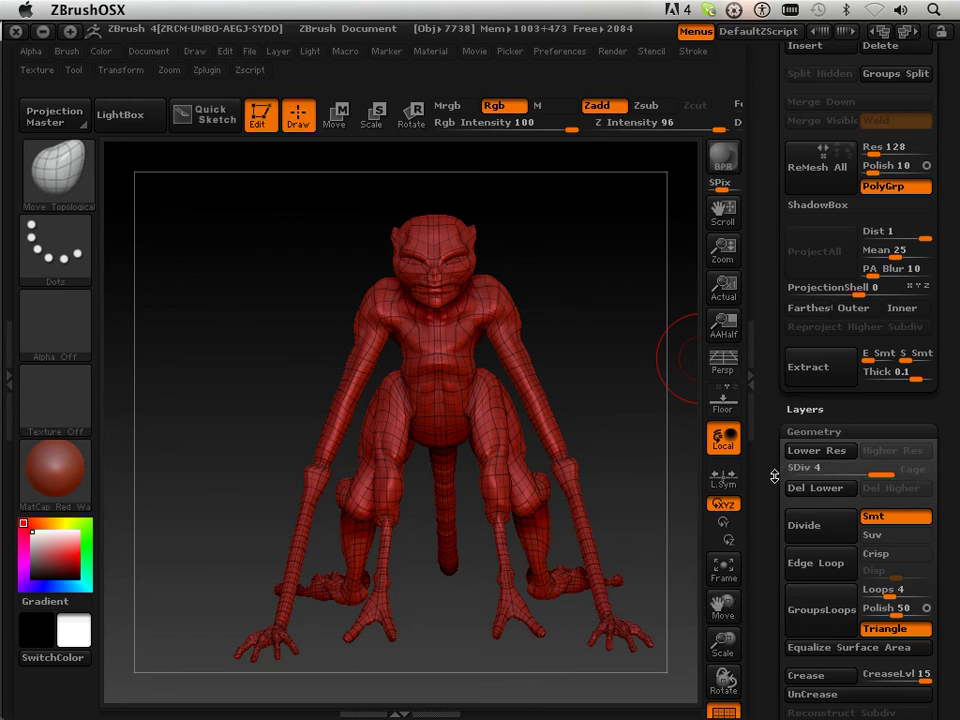
# Step: Subdivide the Low subtool to level 5 and make the Topo subtool visible again
pyautogui.click(810, 537)
pyautogui.moveTo(778, 272); pyautogui.dragTo(765, 500)
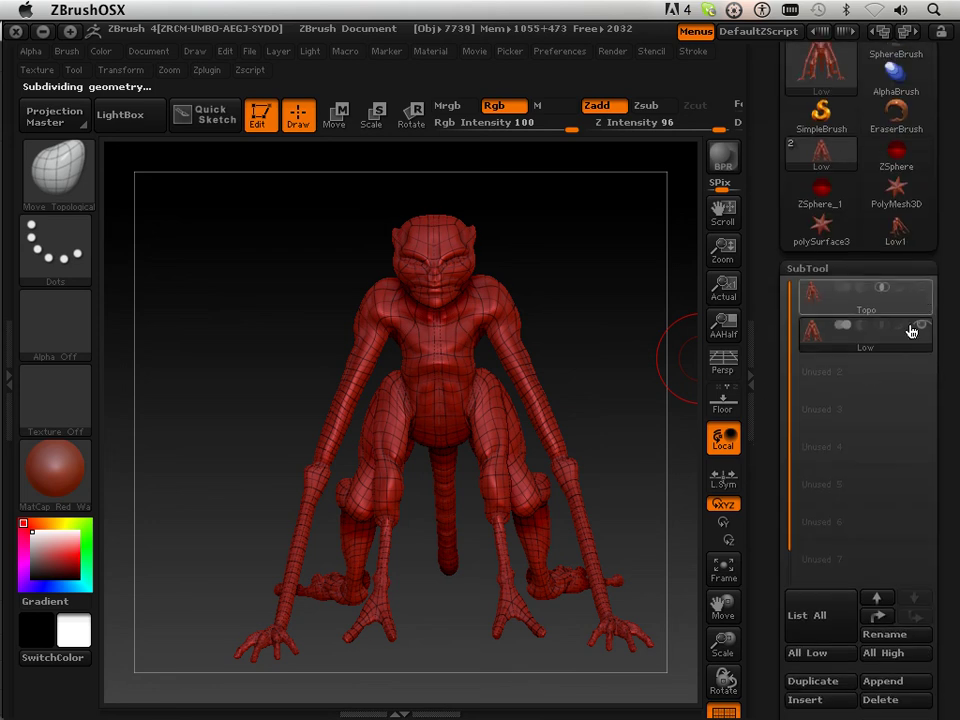
pyautogui.click(921, 290)
pyautogui.scroll(-10, 770, 313)
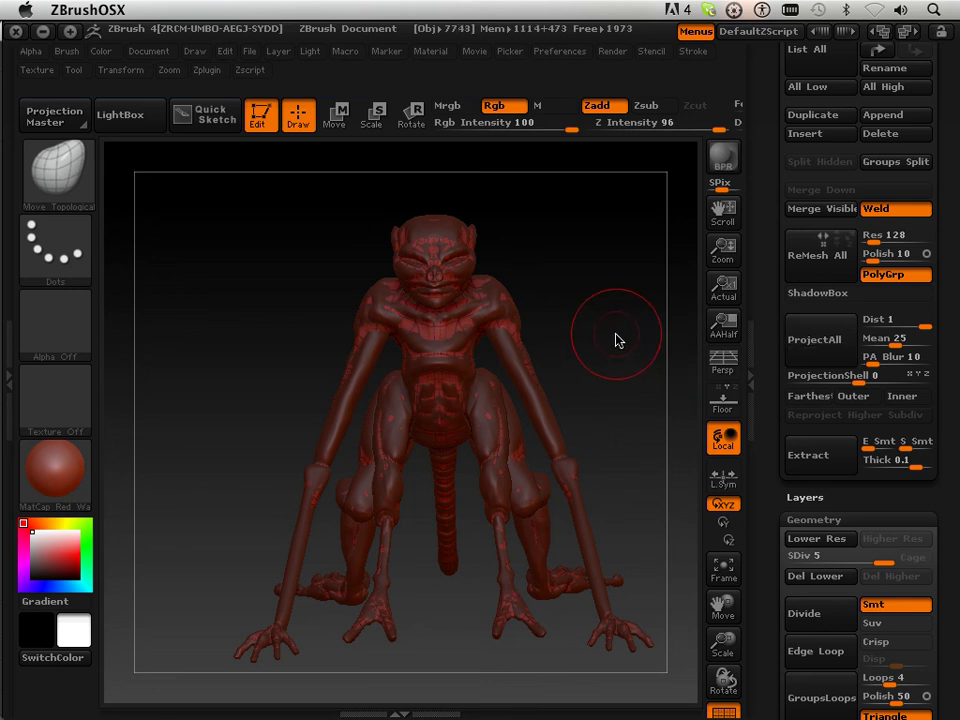
# Step: Compare the overlapping Low and Topo meshes around the head and shoulders, and hide the Topo subtool
pyautogui.moveTo(614, 343); pyautogui.dragTo(549, 346)
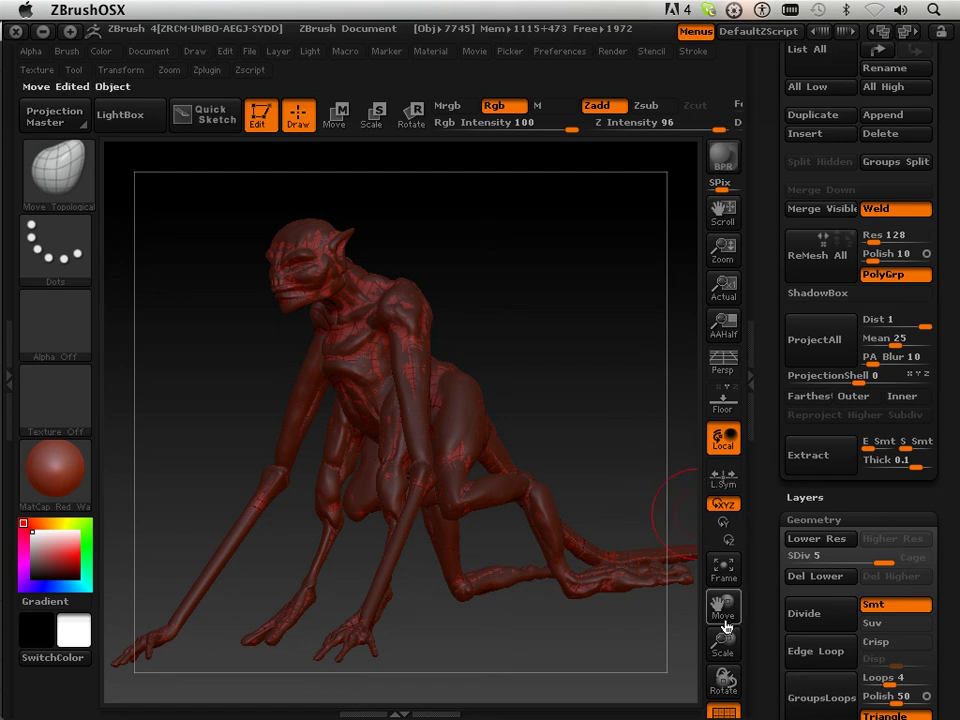
pyautogui.moveTo(724, 647); pyautogui.dragTo(715, 650)
pyautogui.moveTo(717, 605); pyautogui.dragTo(781, 717)
pyautogui.moveTo(586, 358); pyautogui.dragTo(602, 401)
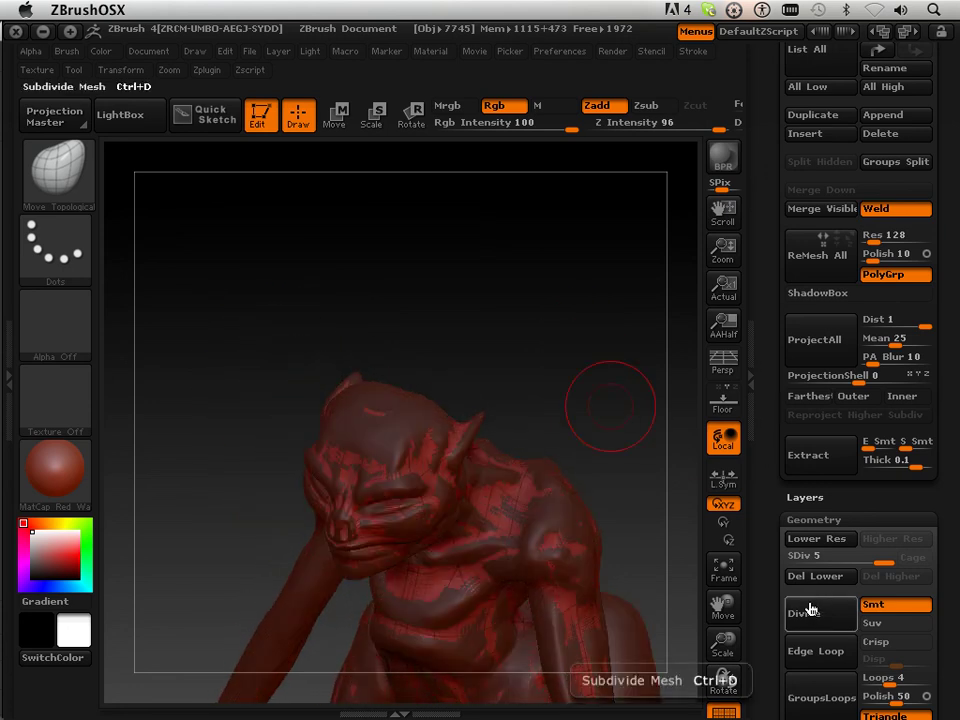
pyautogui.moveTo(773, 350); pyautogui.dragTo(778, 516)
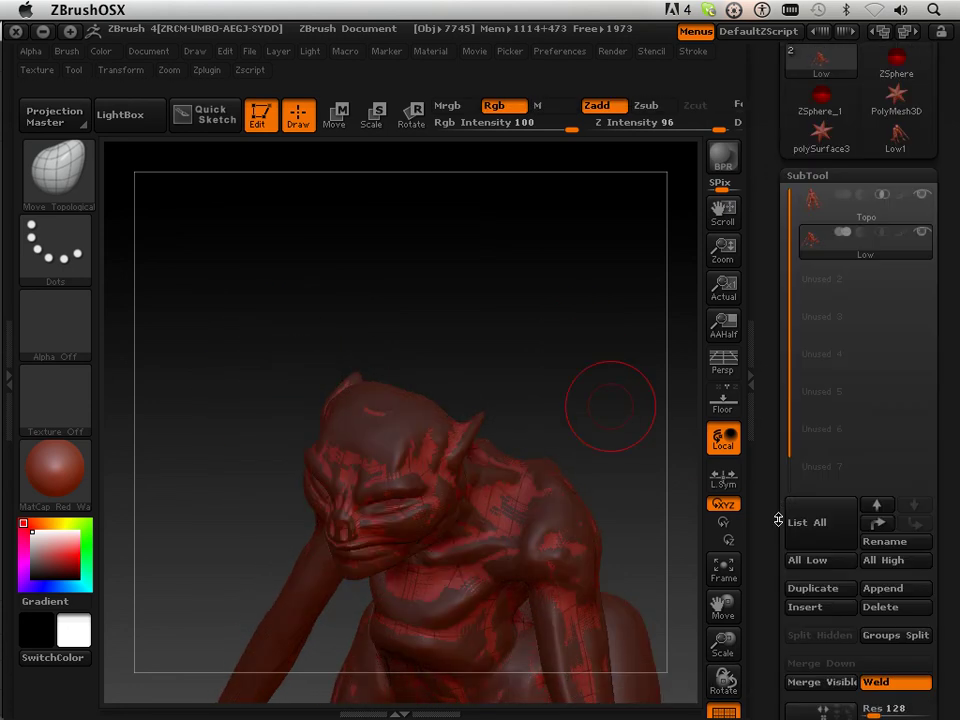
pyautogui.click(893, 241)
# Step: Inspect the Low mesh at subdivision level 5 around the head and ears, the limbs and the whole creature from the front
pyautogui.moveTo(589, 332)
pyautogui.mouseDown()
pyautogui.moveTo(596, 366)
pyautogui.moveTo(686, 496)
pyautogui.mouseUp()
pyautogui.moveTo(723, 645); pyautogui.dragTo(728, 716)
pyautogui.moveTo(622, 287)
pyautogui.mouseDown()
pyautogui.moveTo(636, 276)
pyautogui.moveTo(574, 292)
pyautogui.mouseUp()
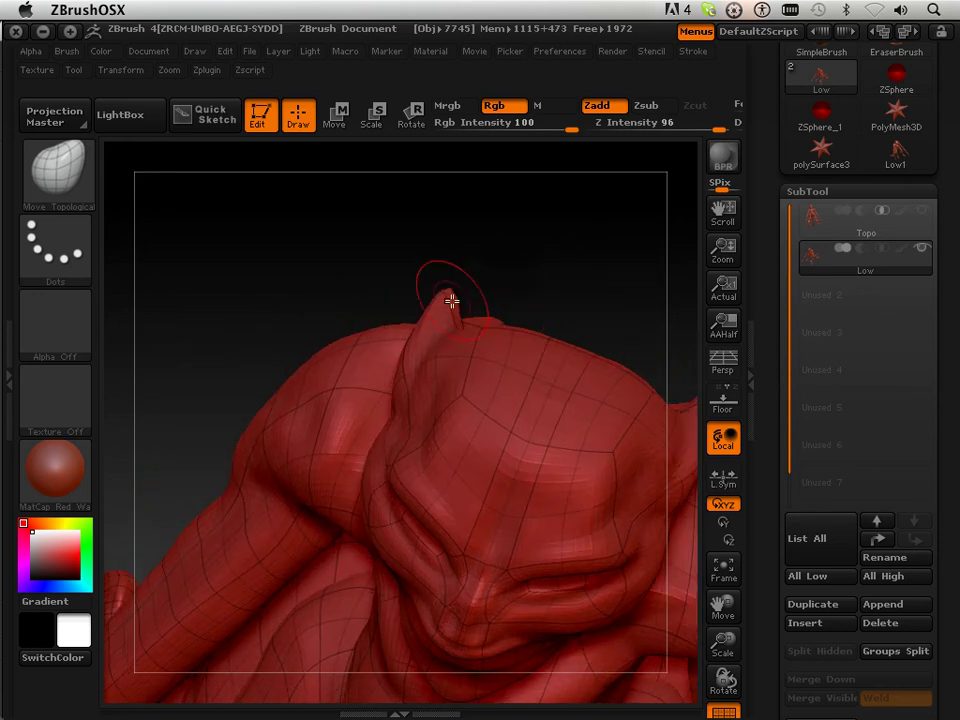
pyautogui.moveTo(447, 302)
pyautogui.mouseDown()
pyautogui.moveTo(538, 259)
pyautogui.moveTo(538, 279)
pyautogui.moveTo(558, 277)
pyautogui.mouseUp()
pyautogui.moveTo(723, 638); pyautogui.dragTo(678, 415)
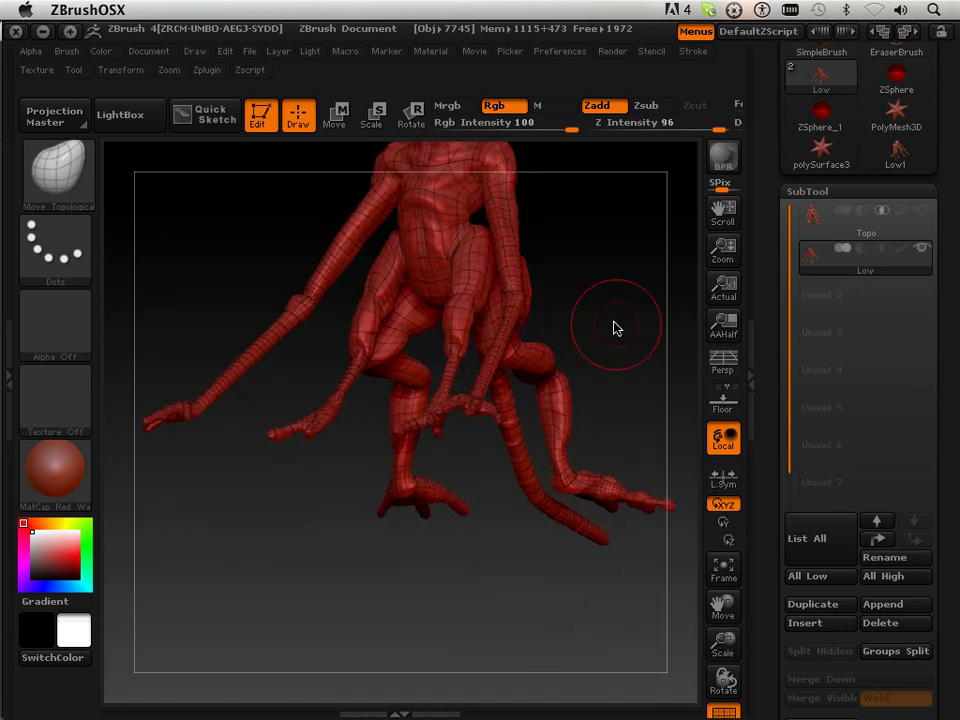
pyautogui.moveTo(596, 296); pyautogui.dragTo(632, 323)
pyautogui.moveTo(718, 604); pyautogui.dragTo(676, 625)
pyautogui.moveTo(614, 474)
pyautogui.mouseDown()
pyautogui.moveTo(594, 454)
pyautogui.moveTo(542, 471)
pyautogui.moveTo(416, 477)
pyautogui.moveTo(231, 429)
pyautogui.moveTo(255, 429)
pyautogui.mouseUp()
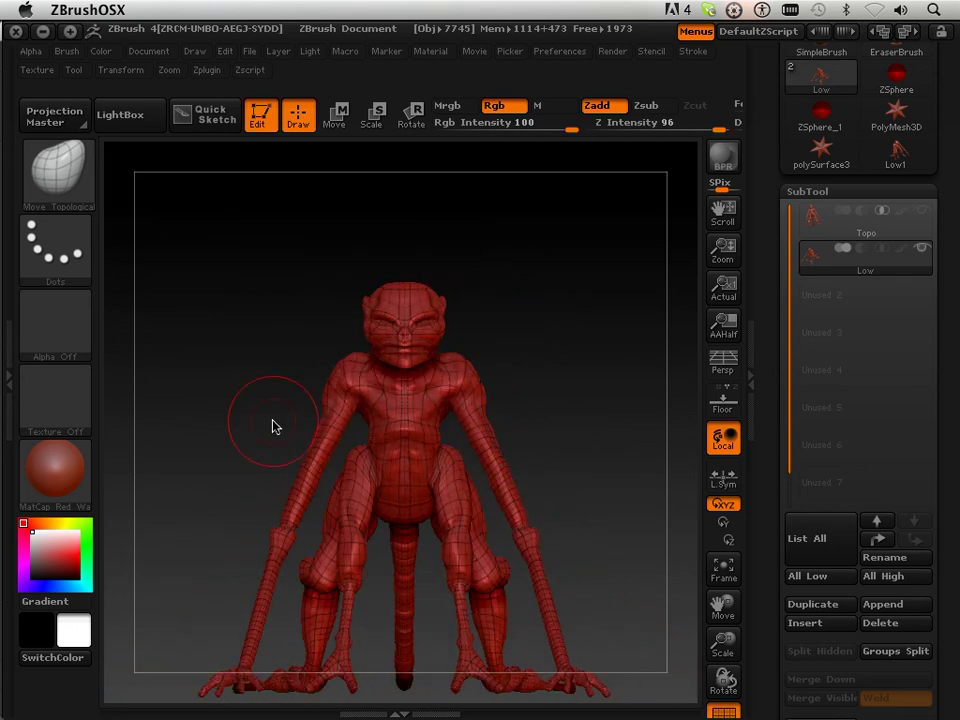